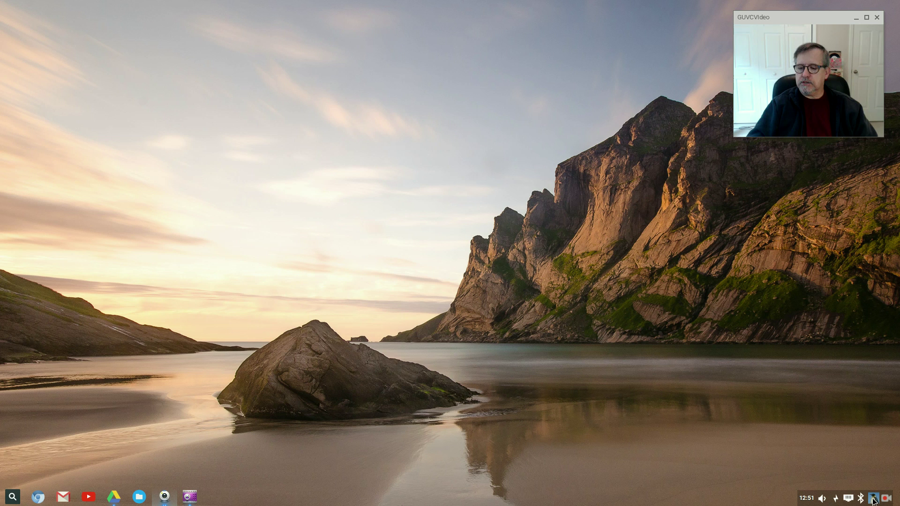
Preview the shutdown options and network connections list, dismissing both without changes
click(873, 500)
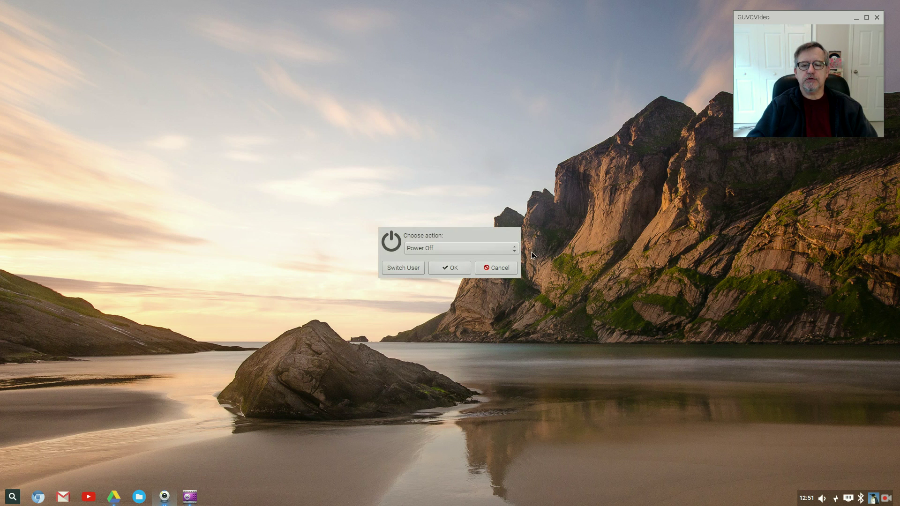
click(513, 249)
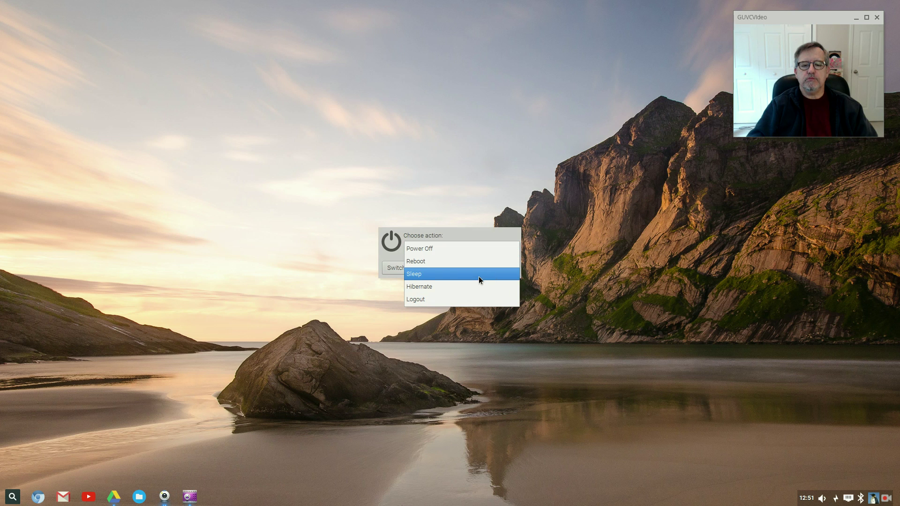
click(463, 251)
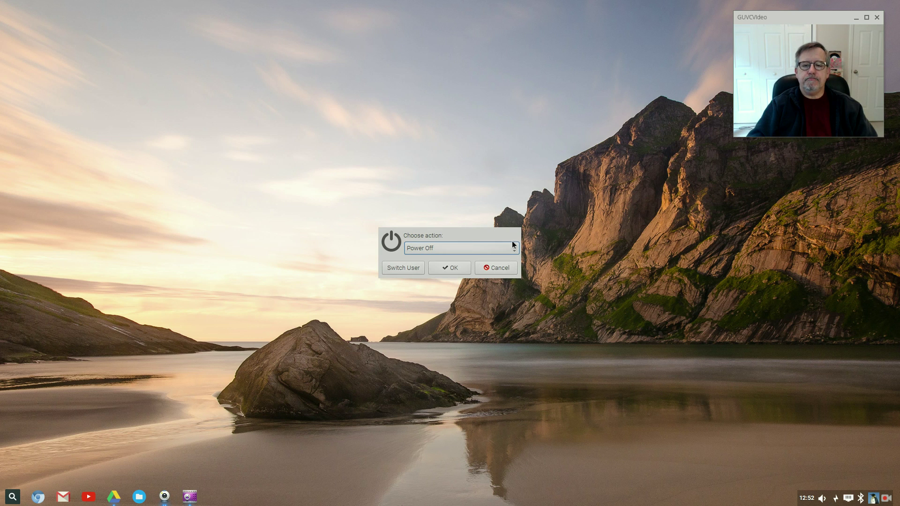
click(500, 269)
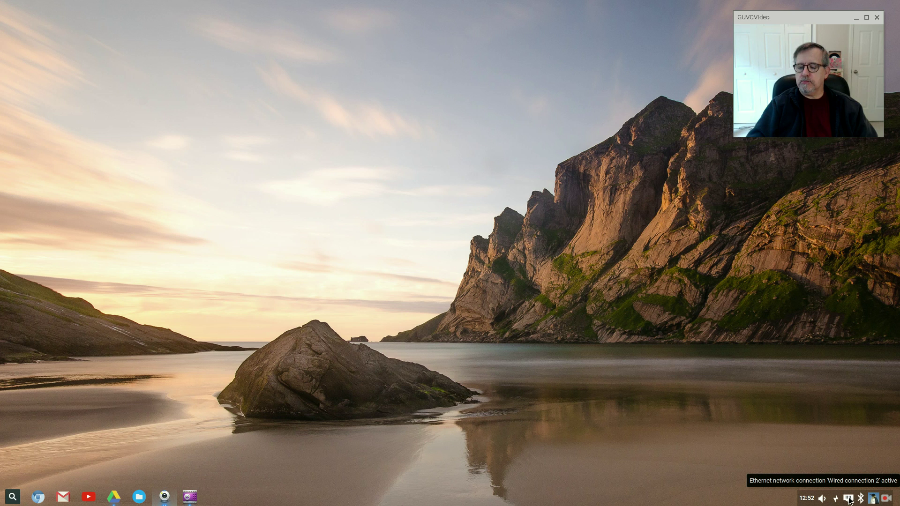
click(849, 498)
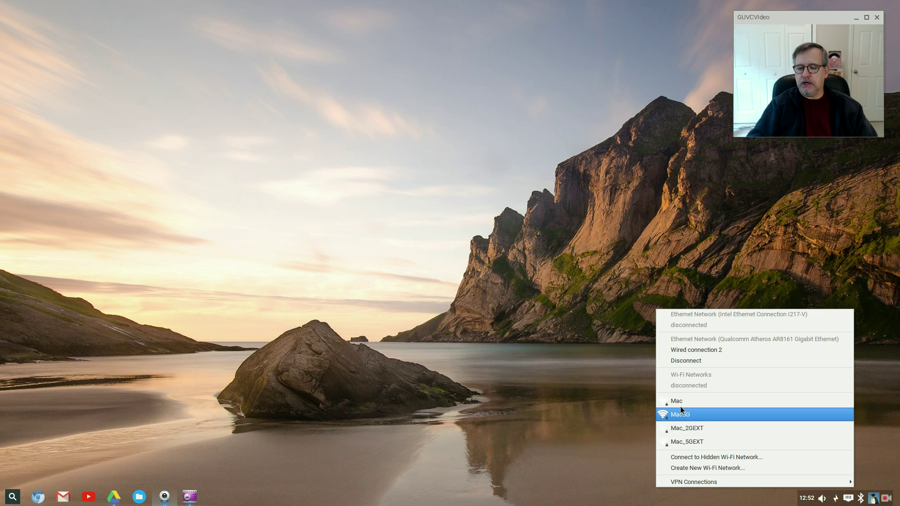
click(634, 434)
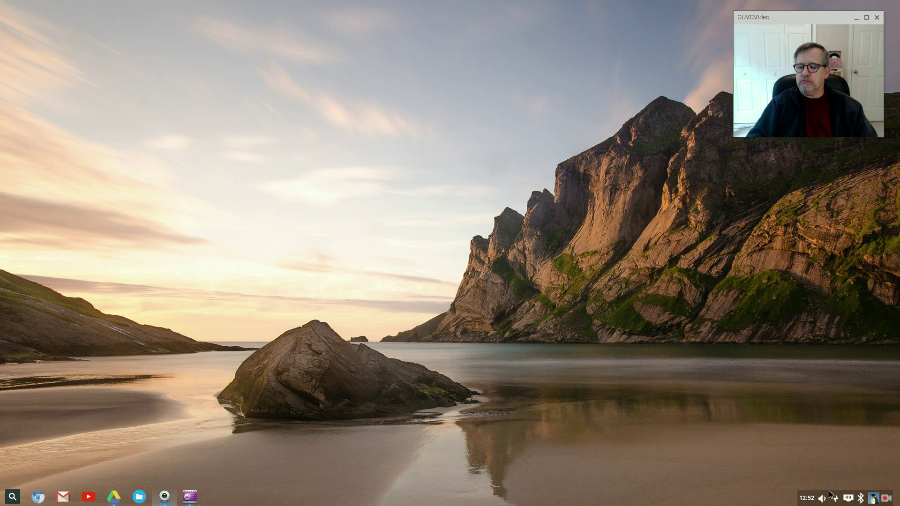
In Power Manager, set the hibernate button action to Suspend
click(836, 498)
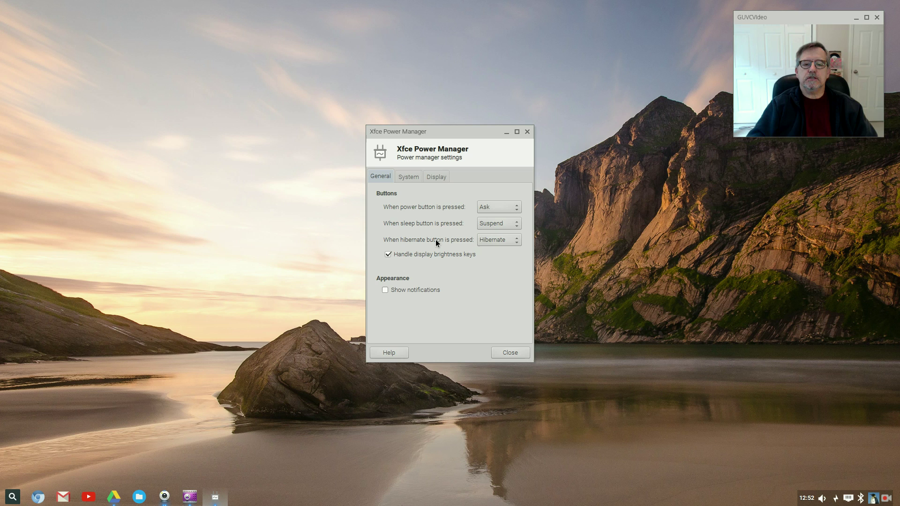
click(506, 238)
click(506, 227)
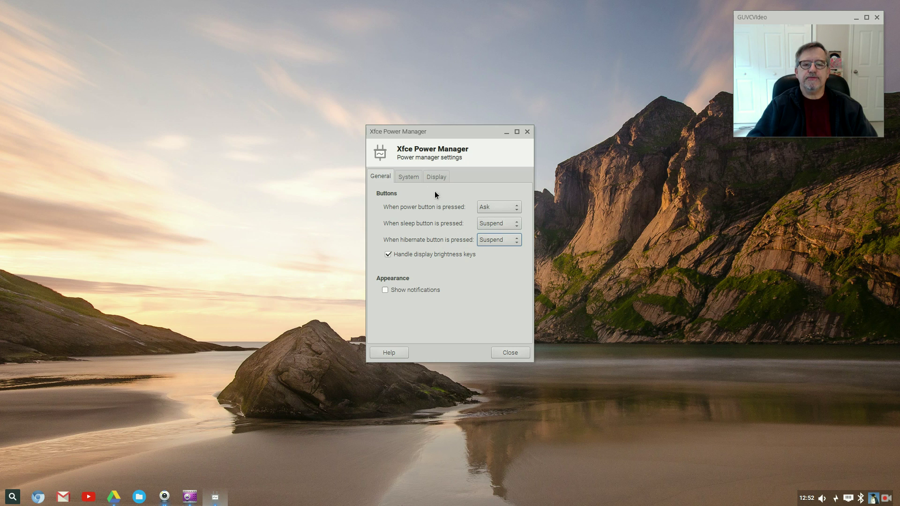
Set system inactivity sleep to Never, disable lock on sleep, keep Suspend mode
click(408, 178)
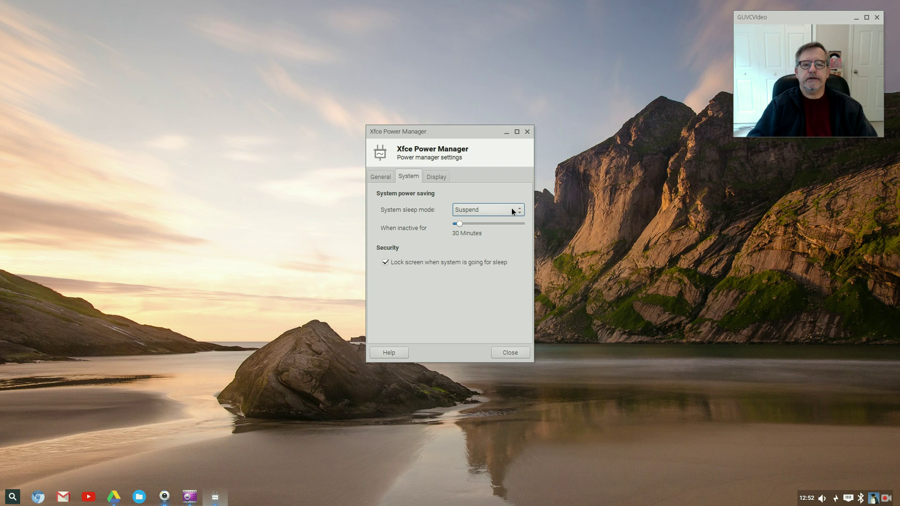
click(460, 225)
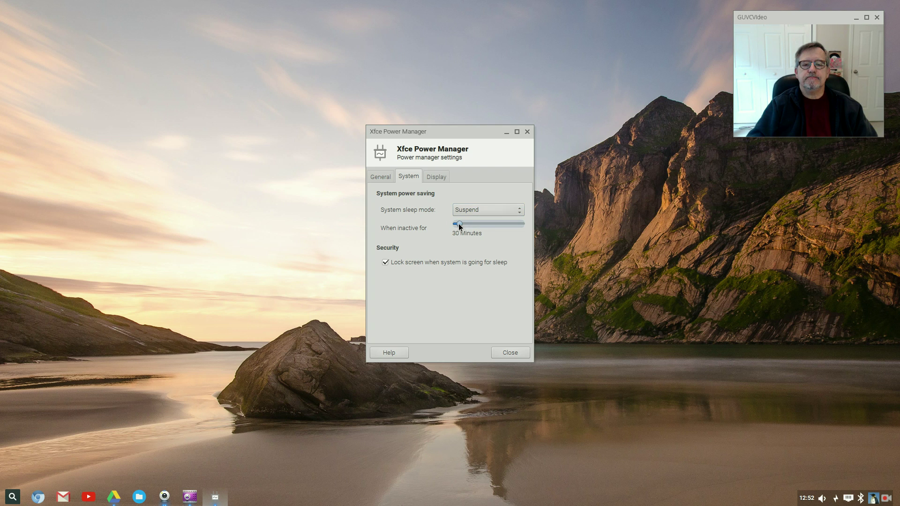
drag(460, 225, 414, 219)
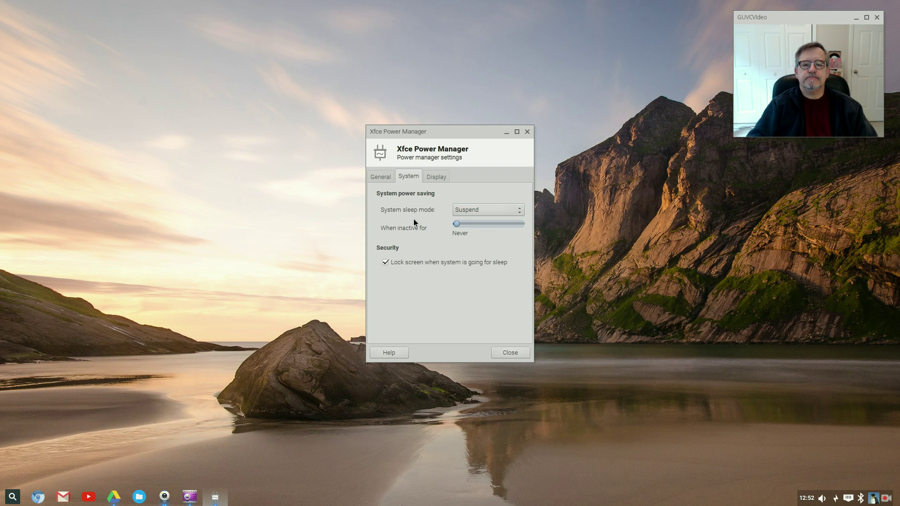
click(385, 263)
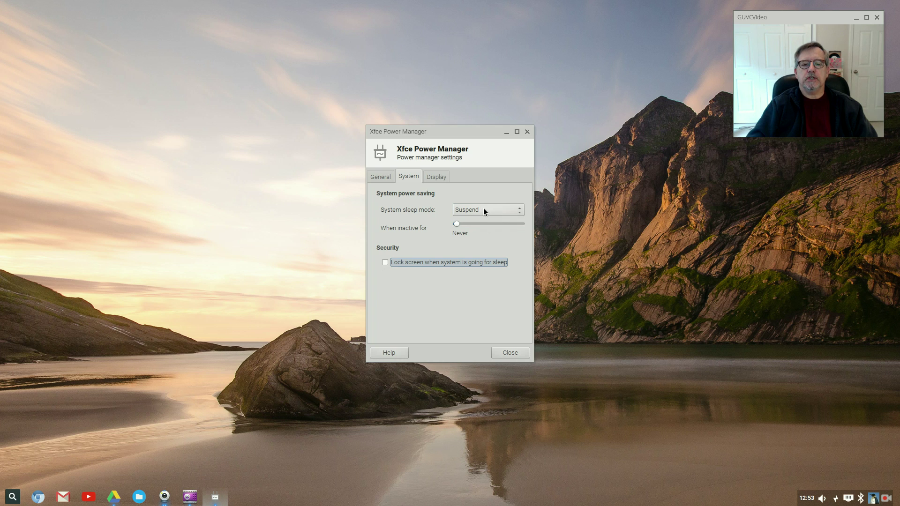
click(484, 209)
click(483, 210)
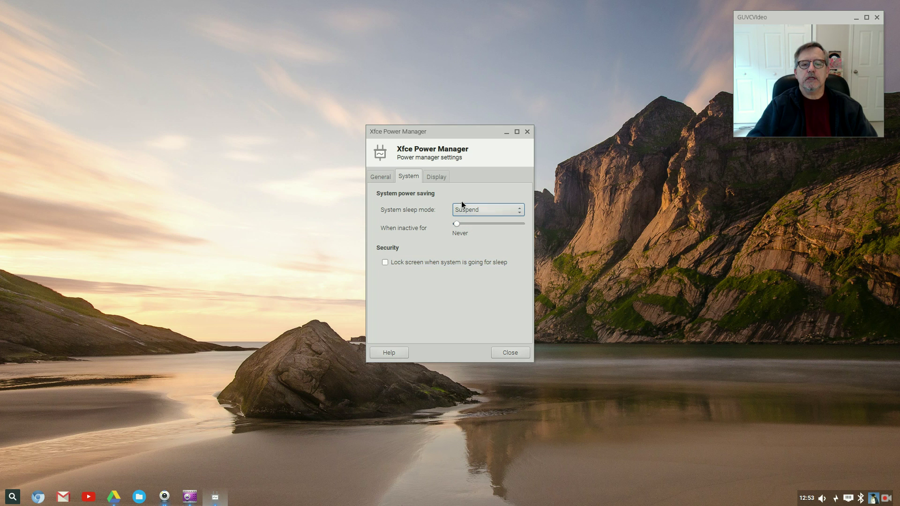
Set display blank and sleep timers to Never, brightness 100%, and turn display management off
click(443, 178)
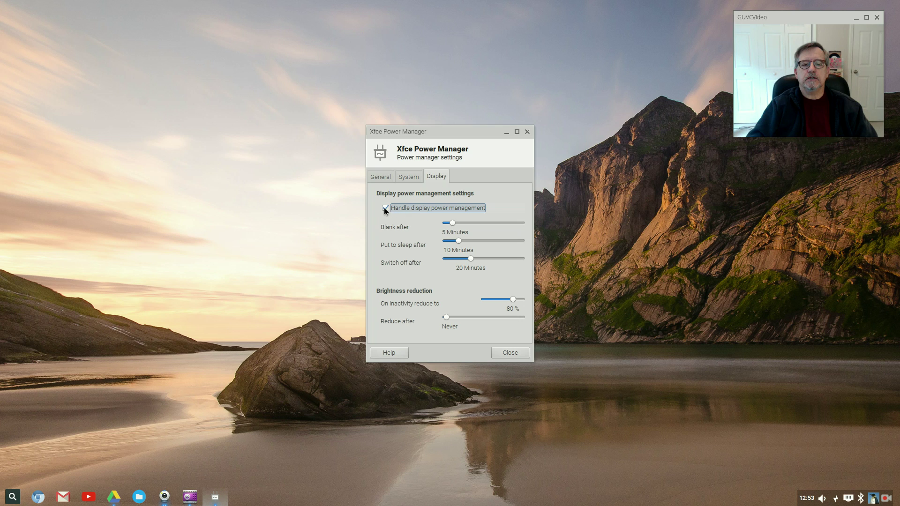
drag(452, 223, 414, 245)
drag(471, 259, 418, 261)
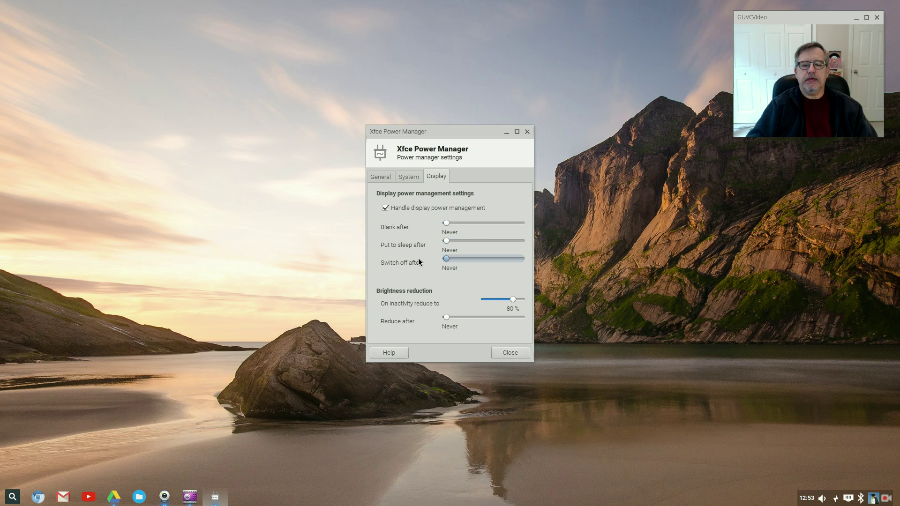
drag(501, 299, 524, 298)
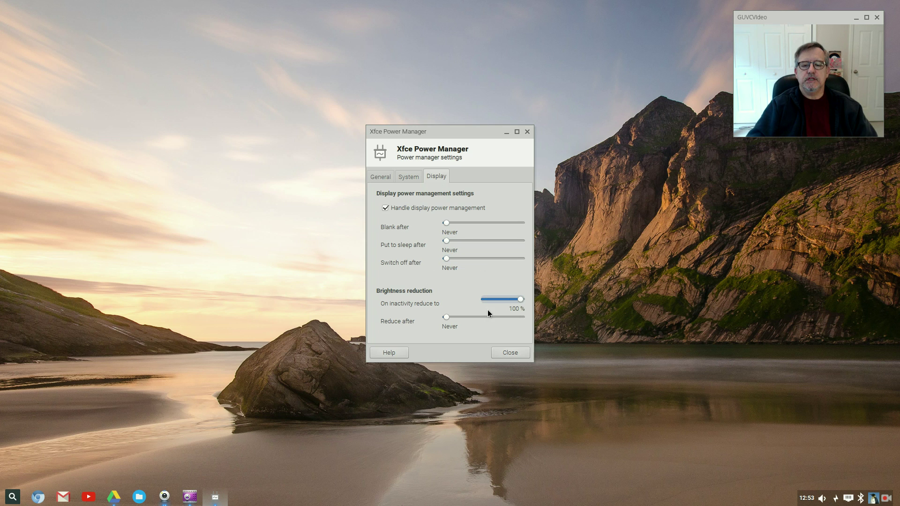
click(385, 208)
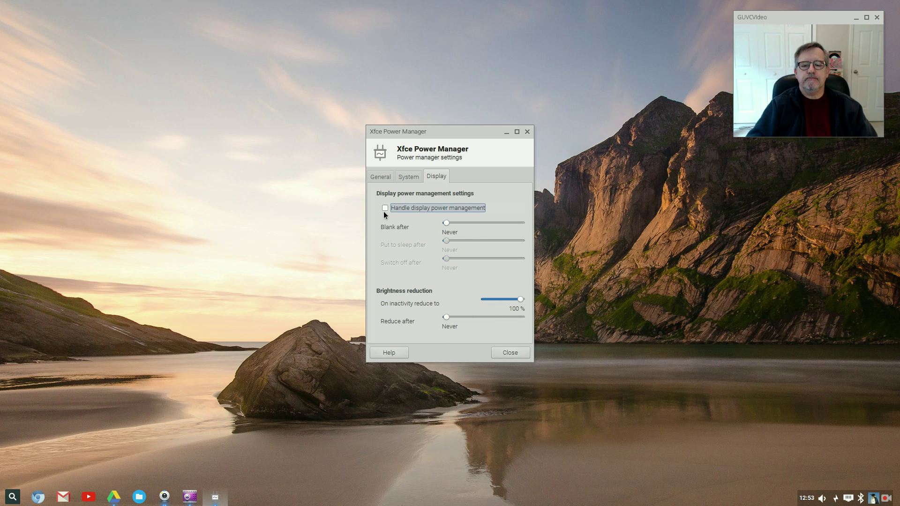
Close Power Manager and glance at the volume and calendar tray popups
click(509, 352)
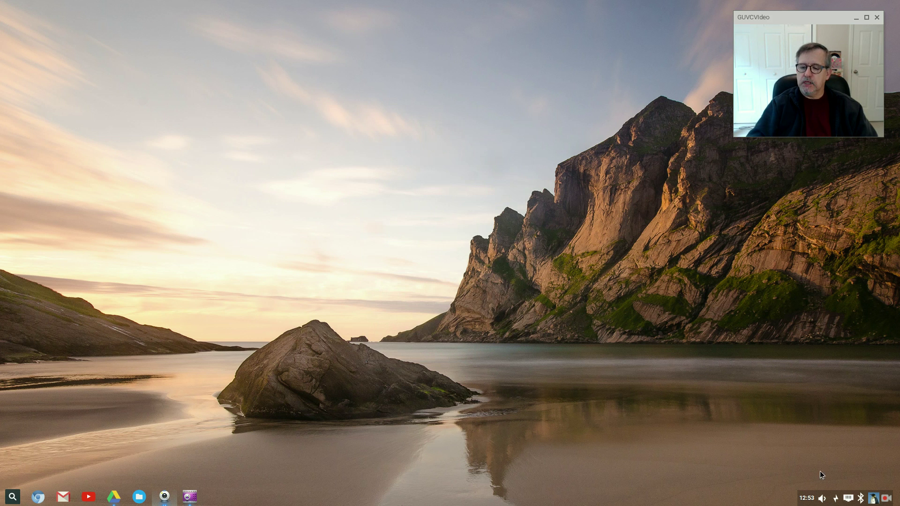
click(822, 498)
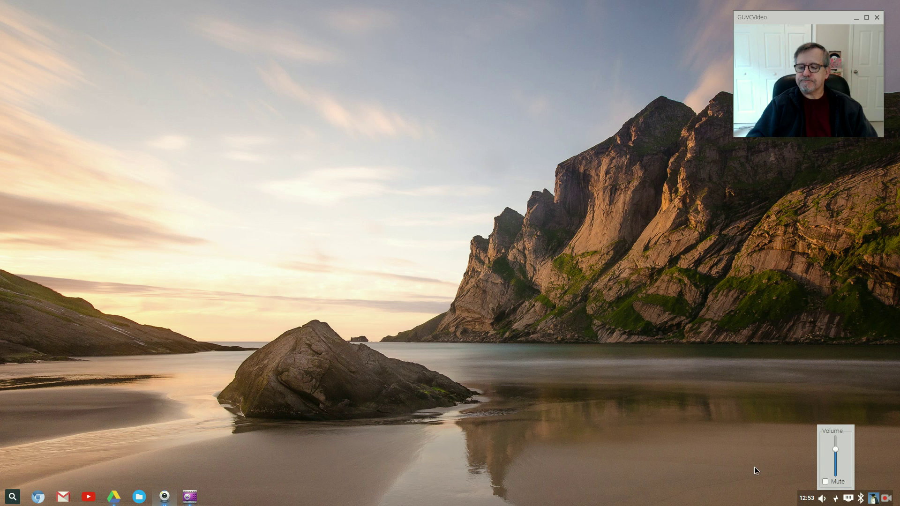
click(810, 499)
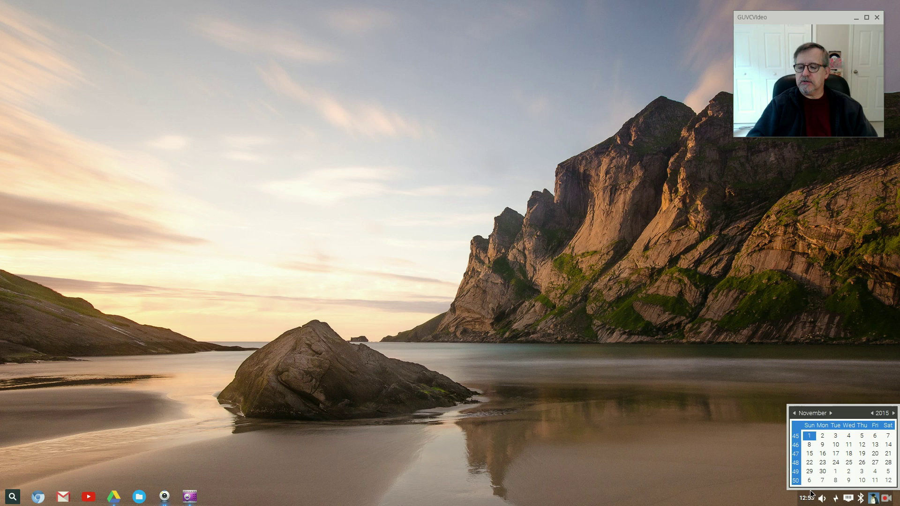
click(804, 462)
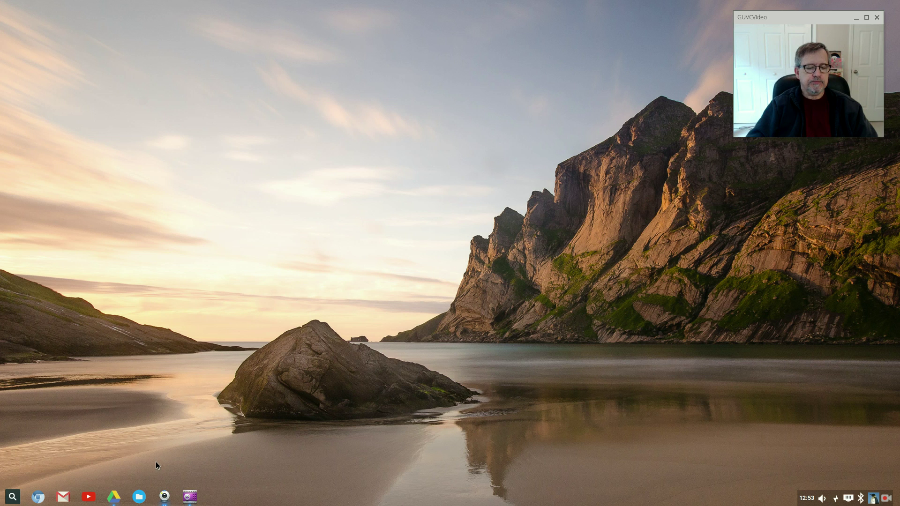
Open the Home folder in Files, centre its window, then close it
click(139, 497)
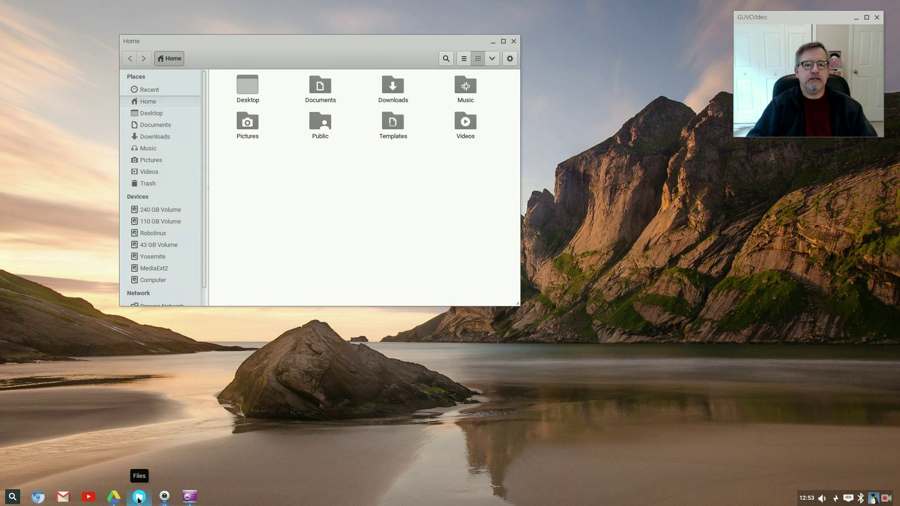
drag(331, 38, 452, 172)
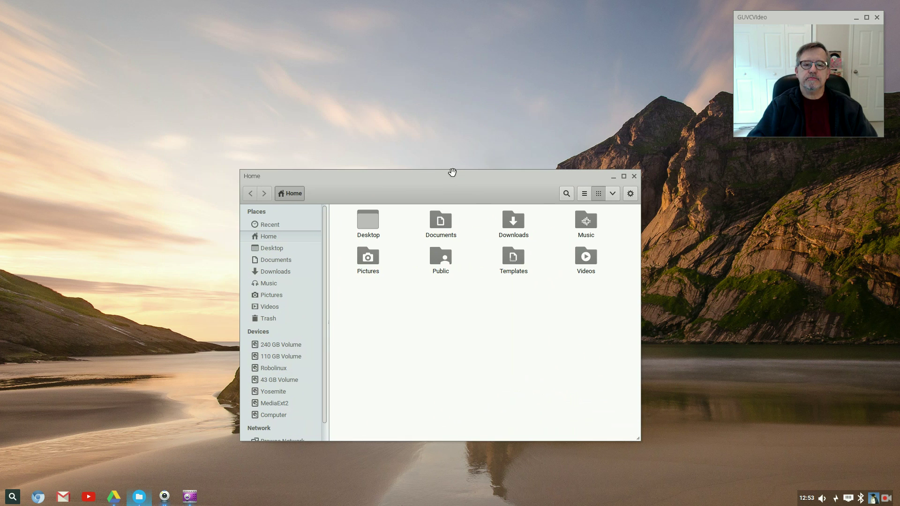
click(634, 176)
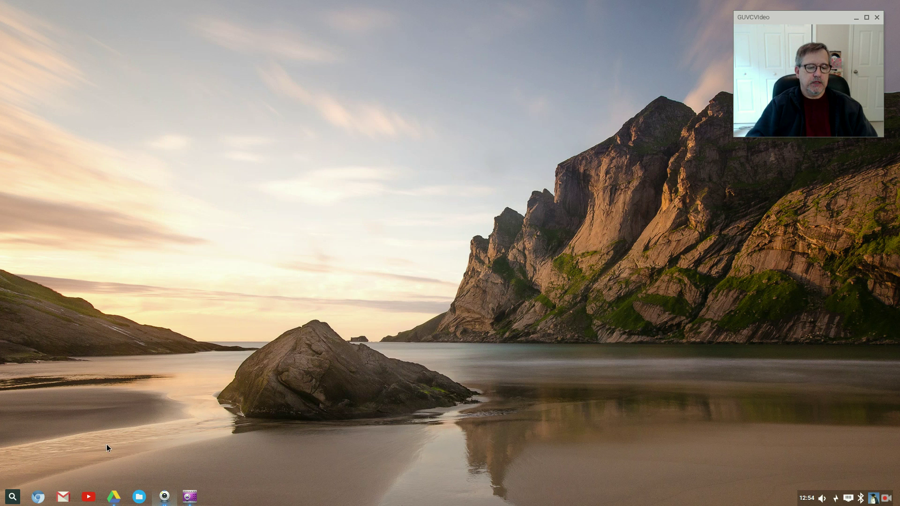
Open Google Drive and start playing the mp4 video in the preview
click(113, 497)
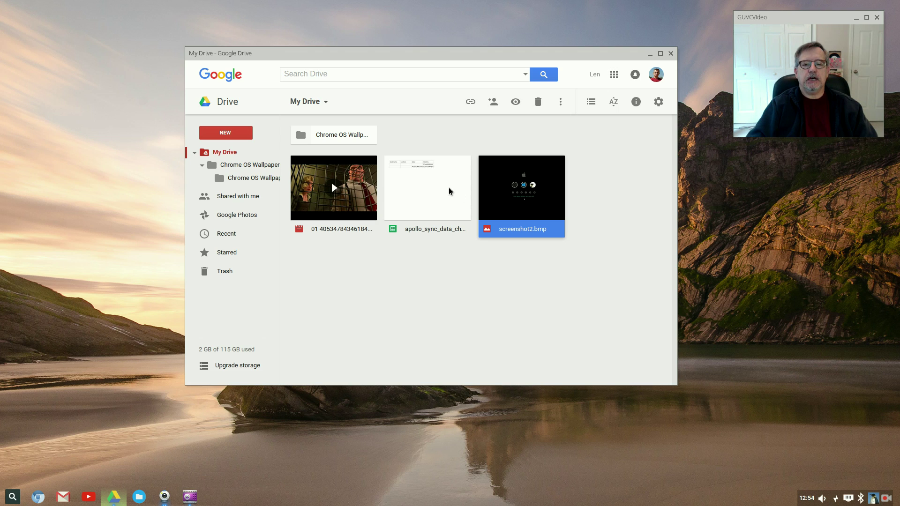
double_click(324, 194)
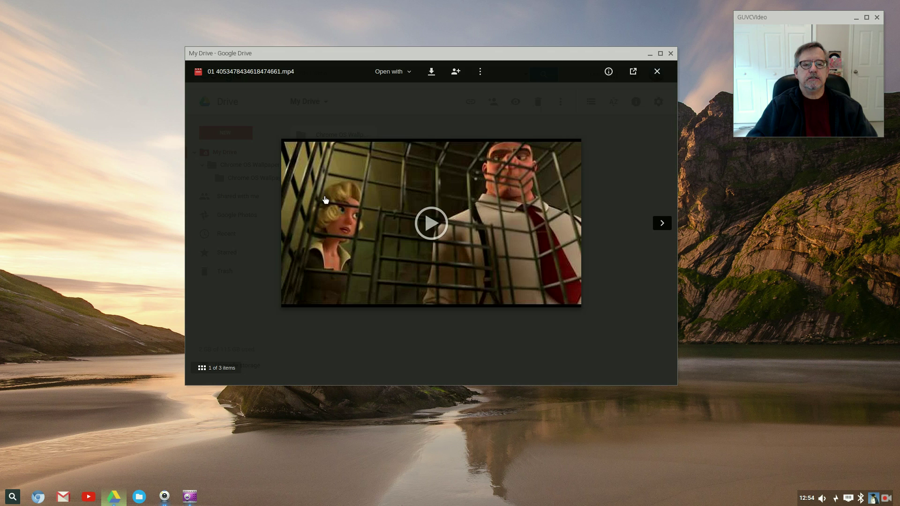
click(425, 221)
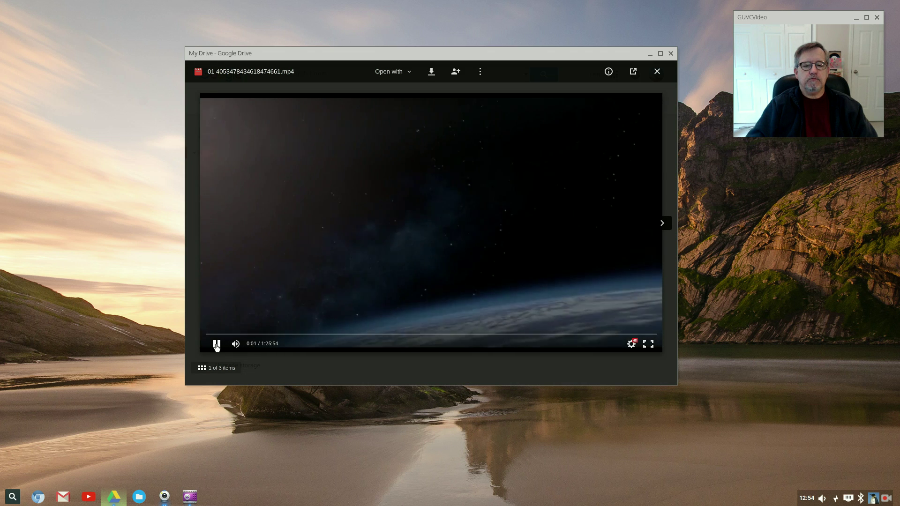
Skip to about 14:49, pause at 15:03, and close Google Drive
click(284, 334)
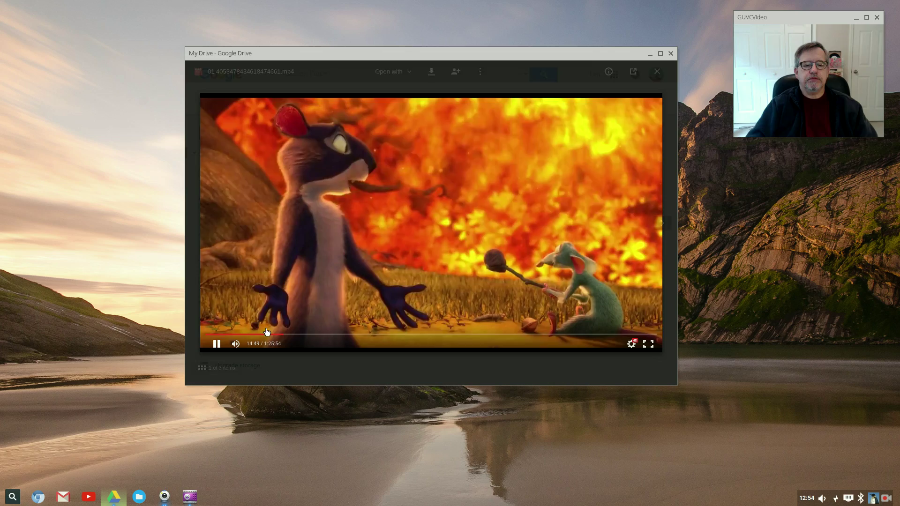
drag(458, 60, 454, 39)
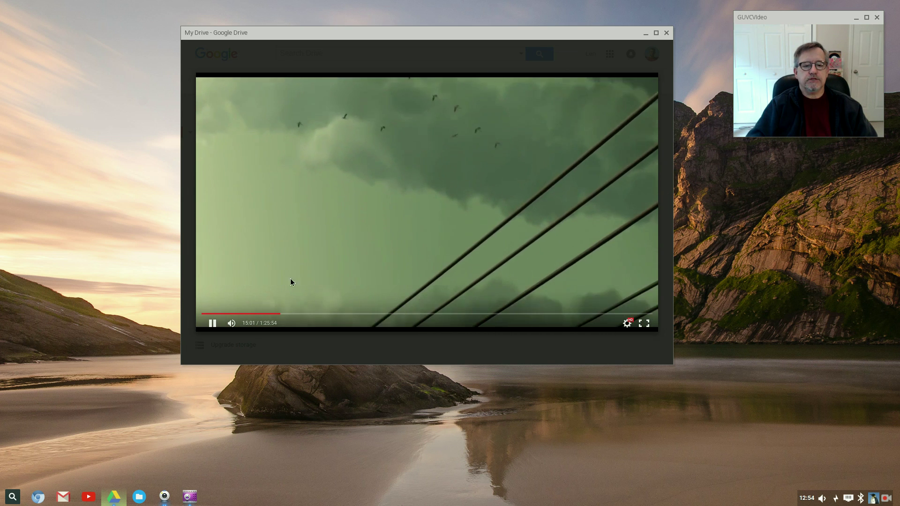
click(213, 323)
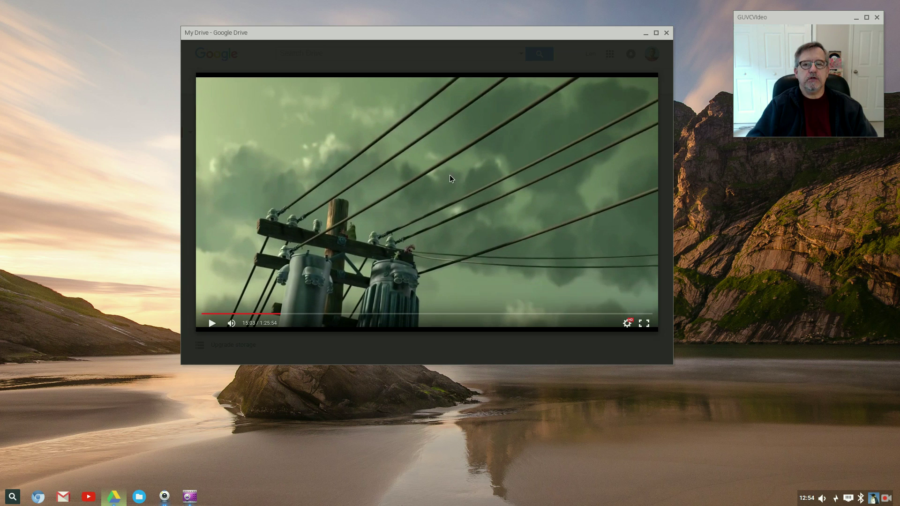
click(667, 32)
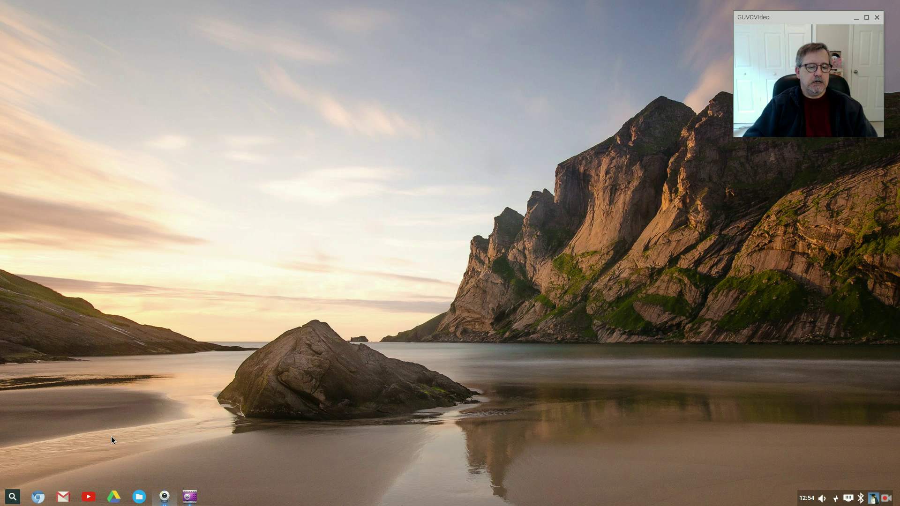
click(89, 497)
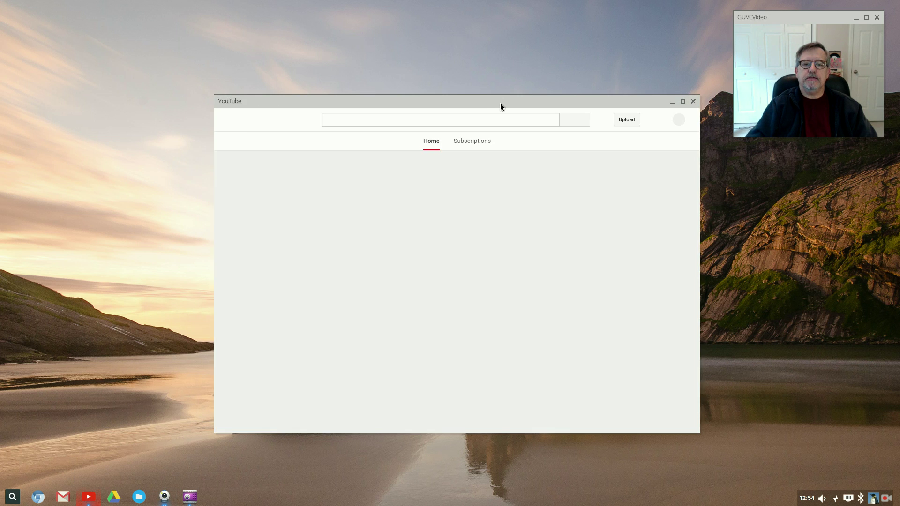
drag(500, 104, 479, 83)
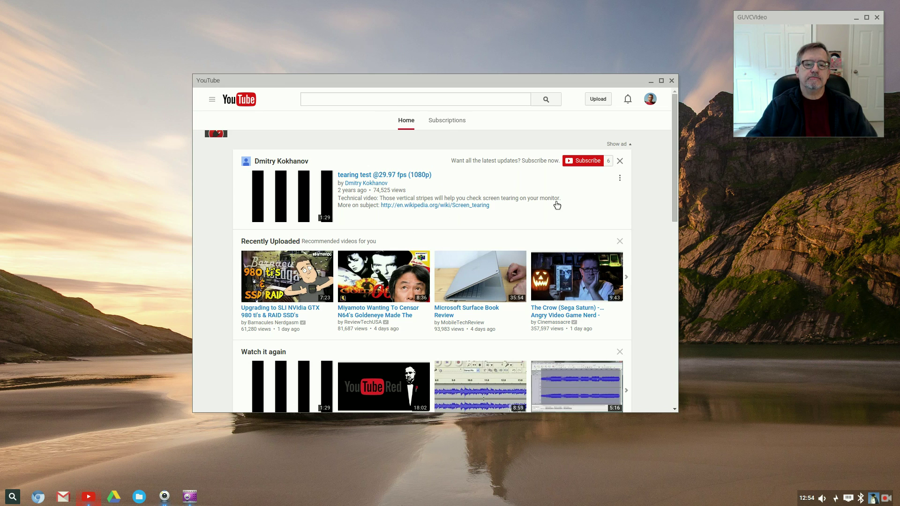
click(671, 81)
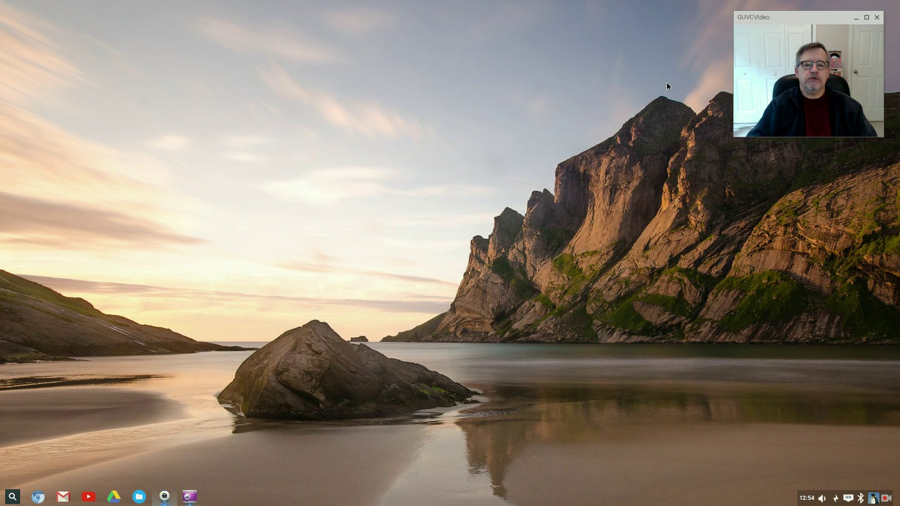
click(63, 498)
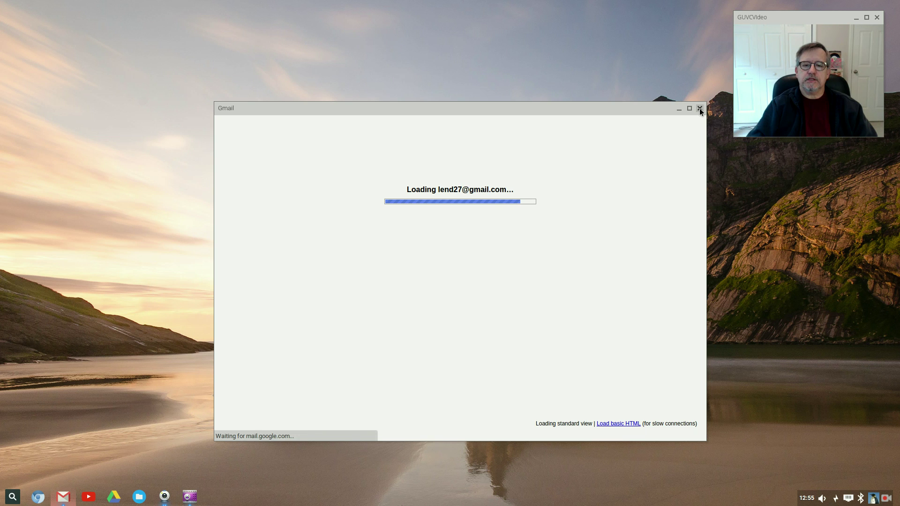
click(699, 108)
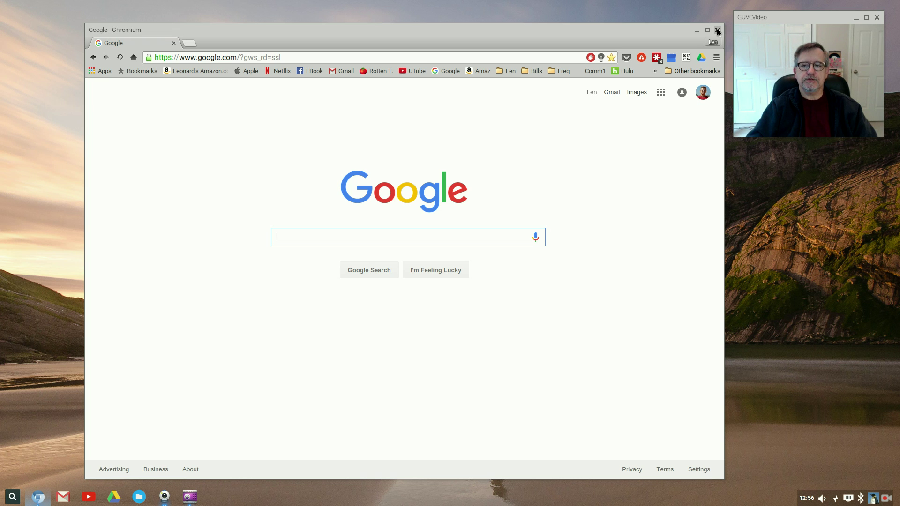
click(717, 31)
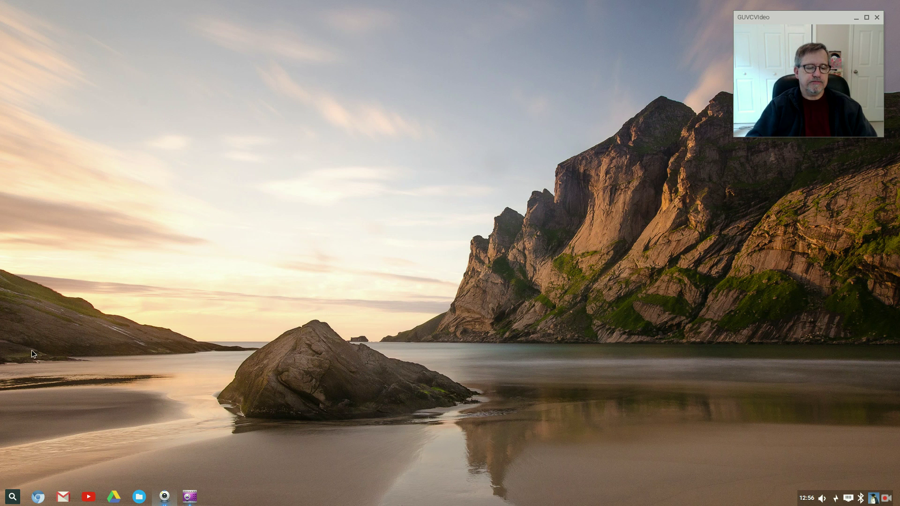
click(13, 498)
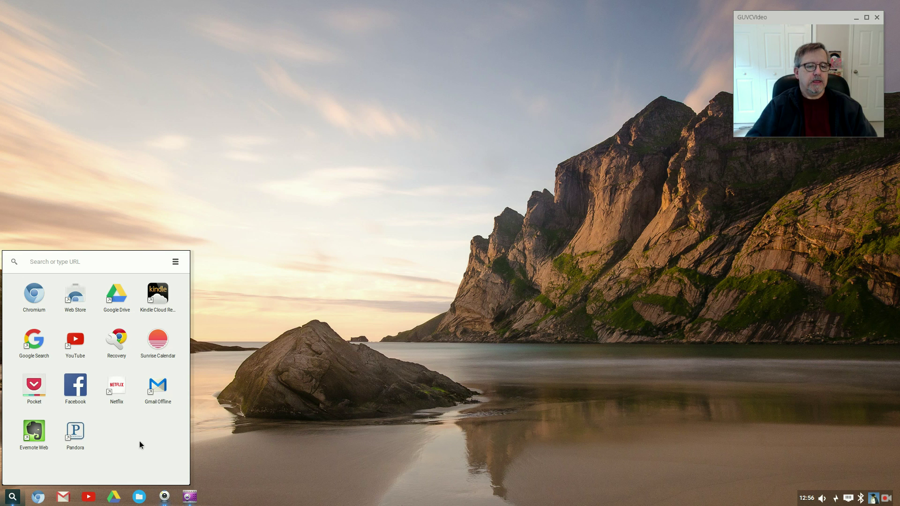
click(77, 296)
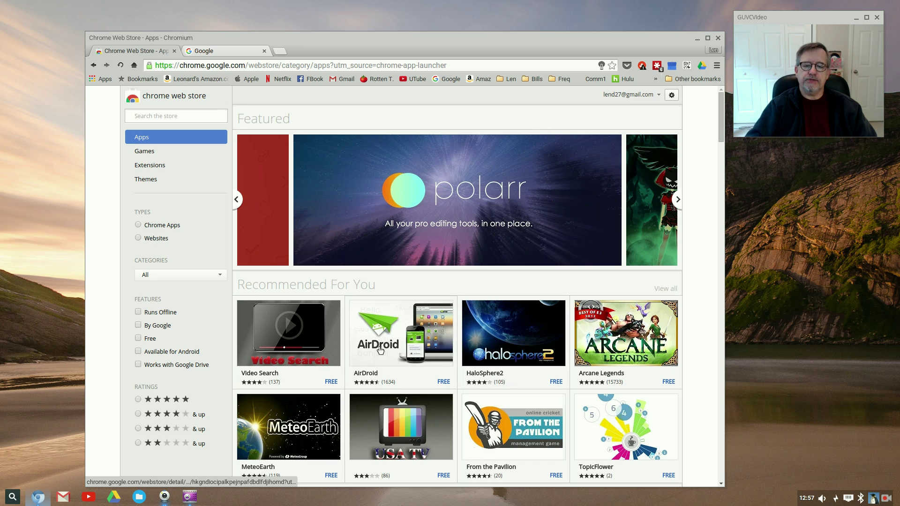
mouse_move(406, 335)
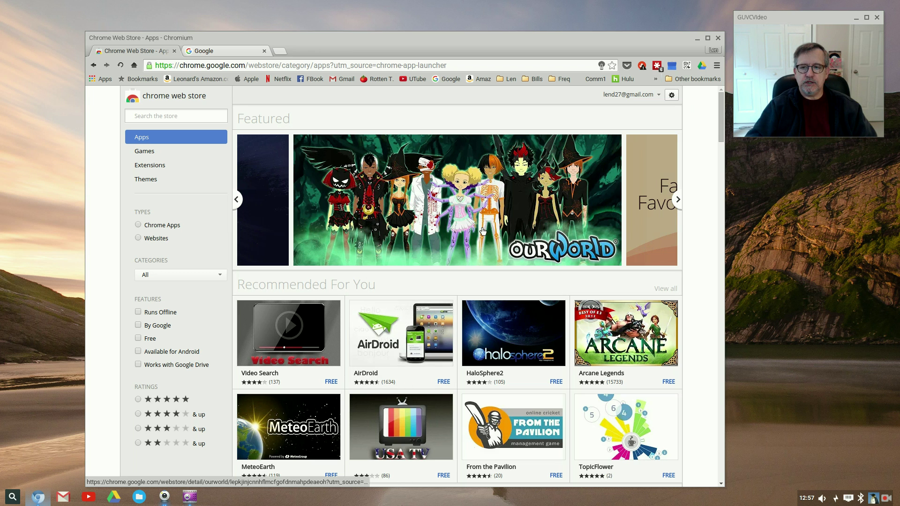
click(717, 39)
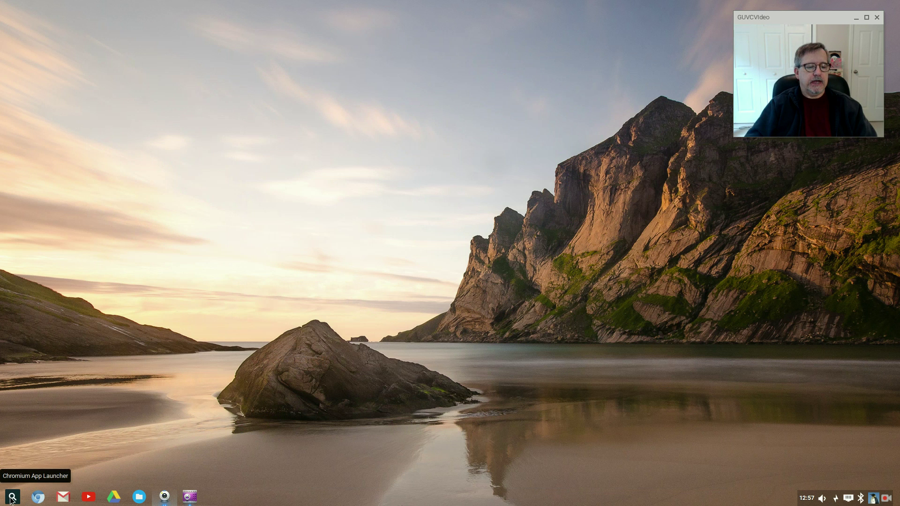
Open the App Launcher and its menu with Settings, Help and Send feedback
click(12, 497)
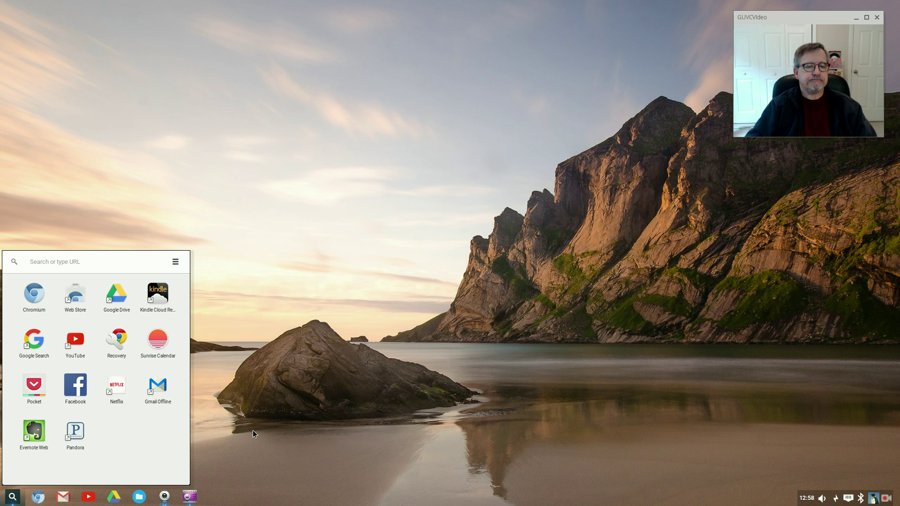
click(176, 262)
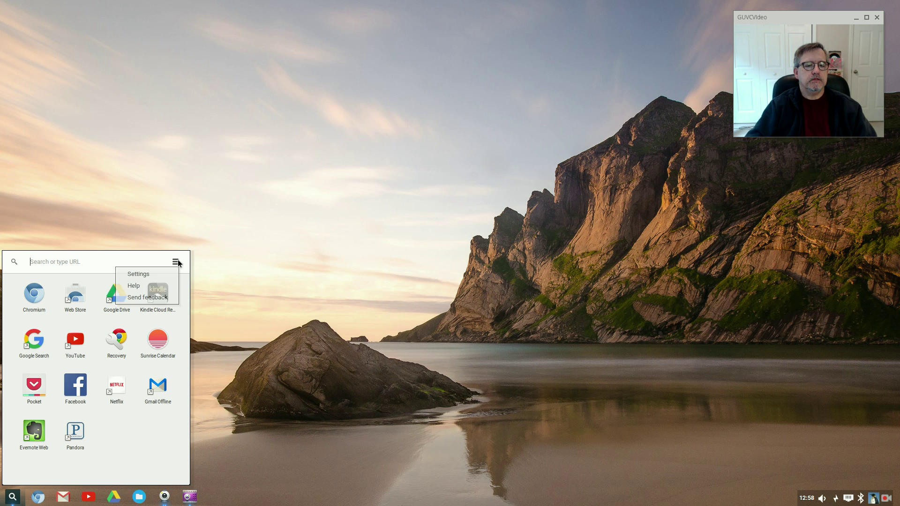
Open Chromium Settings from the launcher menu, review it, then close it
click(138, 273)
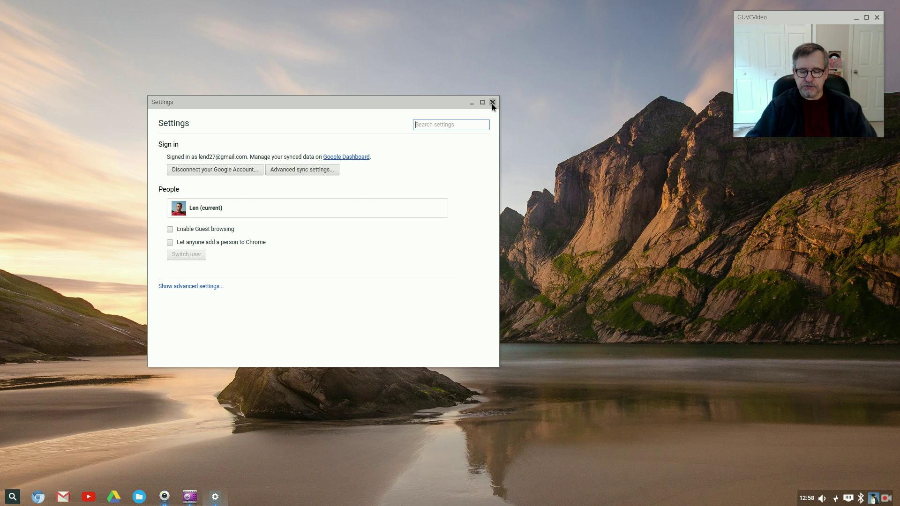
click(492, 102)
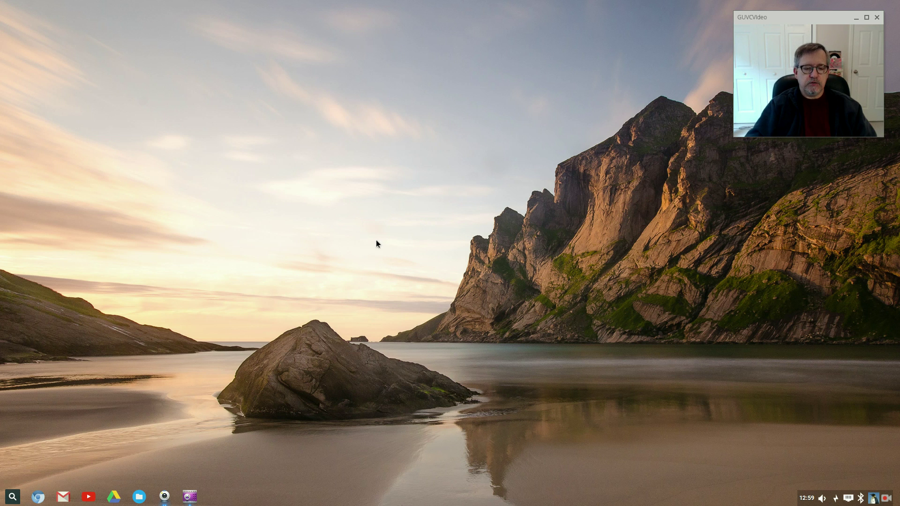
Browse Nitrogen's wallpapers and preferences without changes, close it, and reopen the desktop menu
right_click(400, 214)
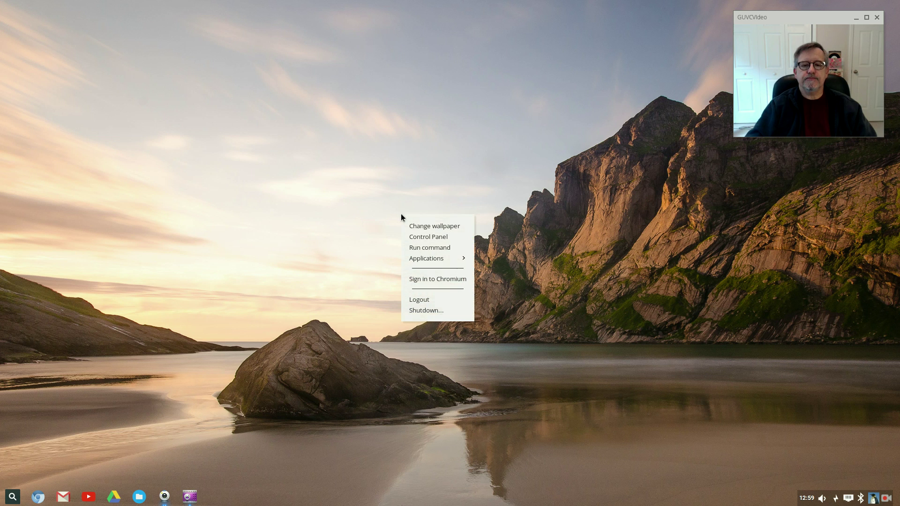
click(438, 226)
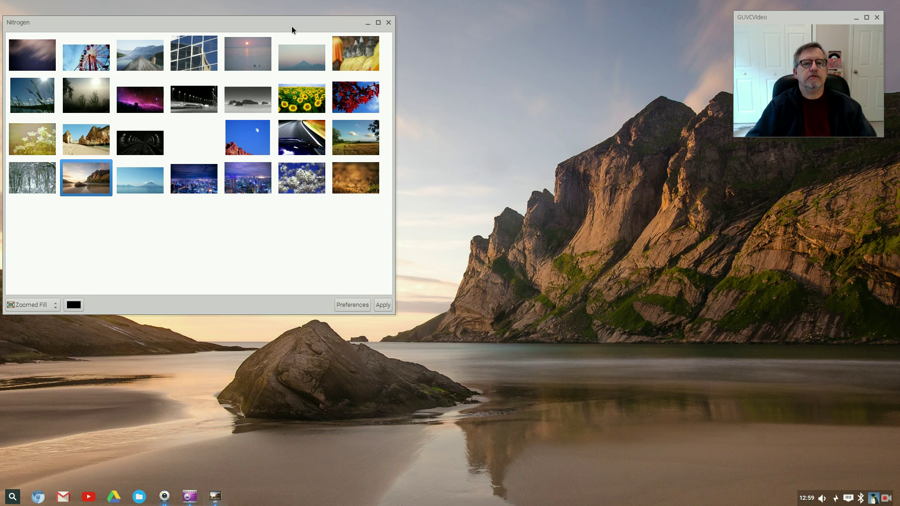
drag(293, 28, 494, 100)
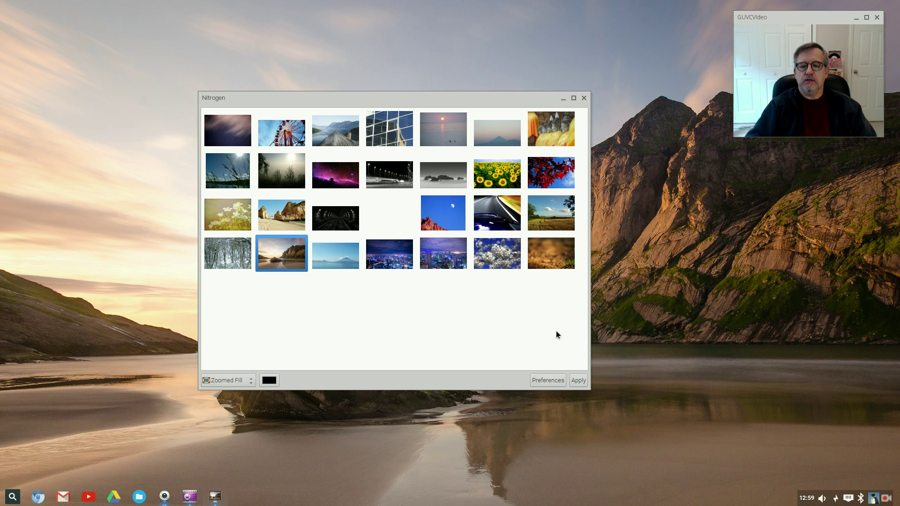
click(547, 379)
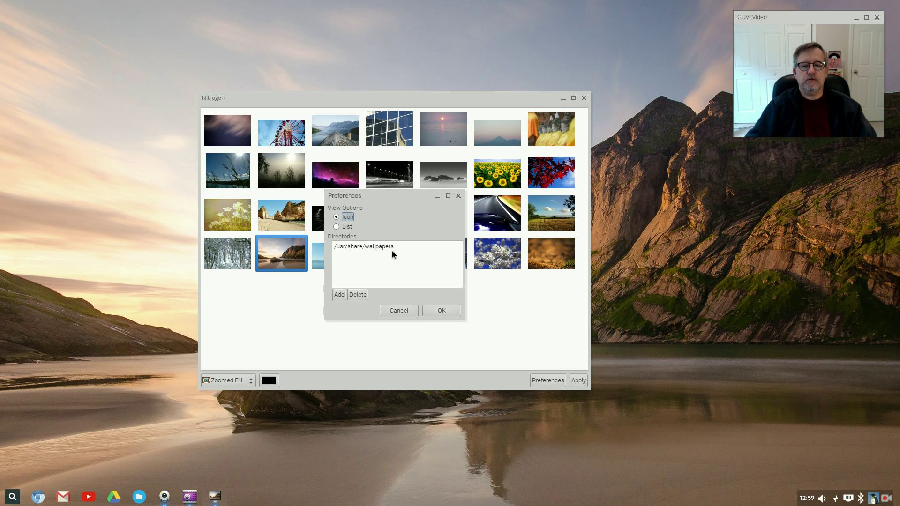
click(396, 310)
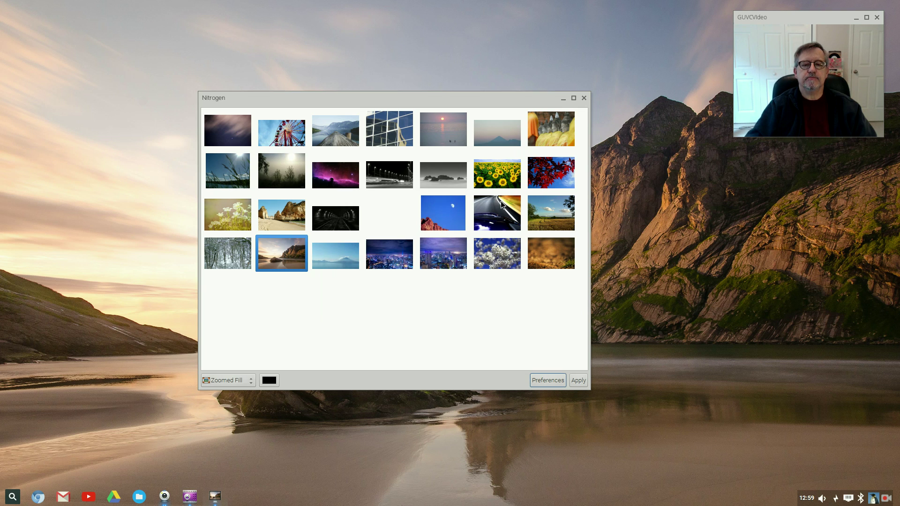
click(583, 98)
right_click(387, 213)
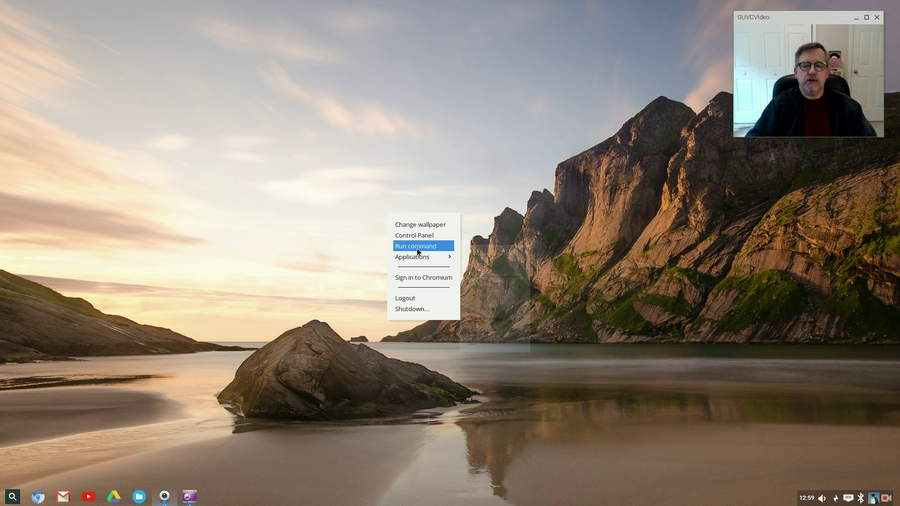
View the Applications submenu's Settings and Accessories programs, like Calculator, Files and Terminal
mouse_move(415, 255)
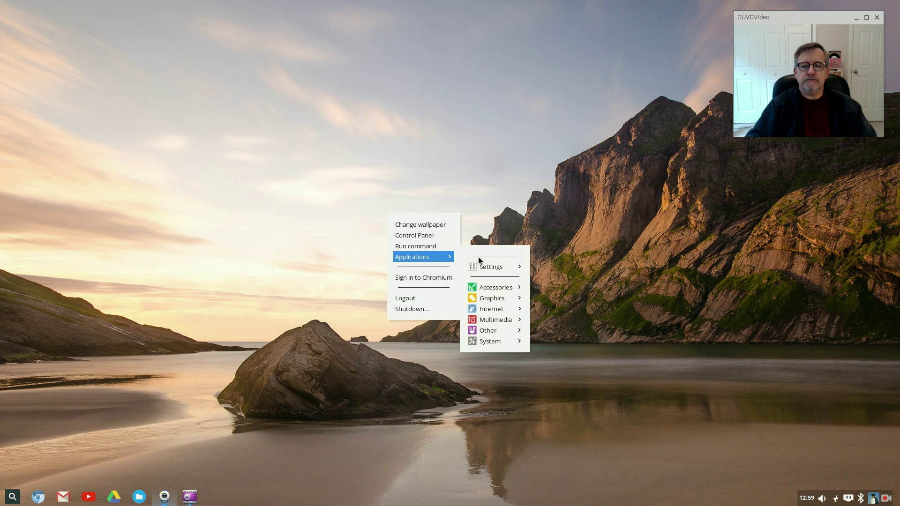
mouse_move(487, 267)
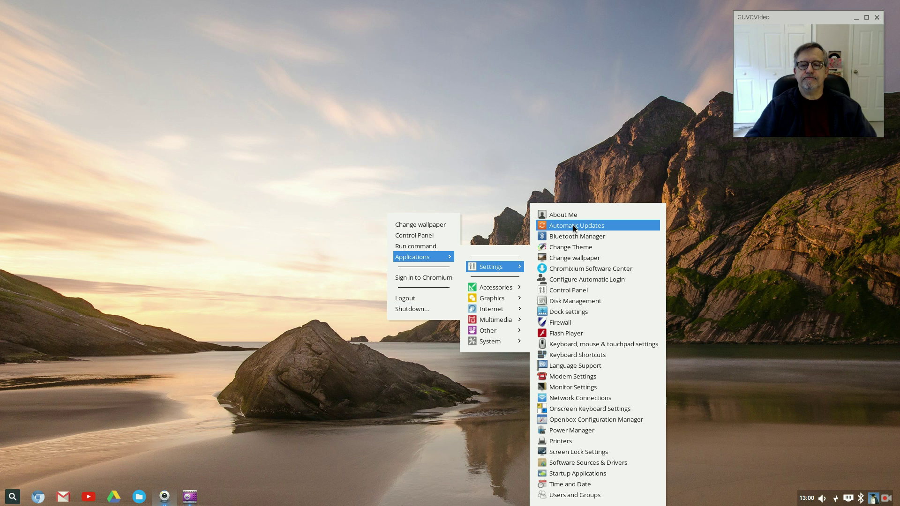
mouse_move(508, 287)
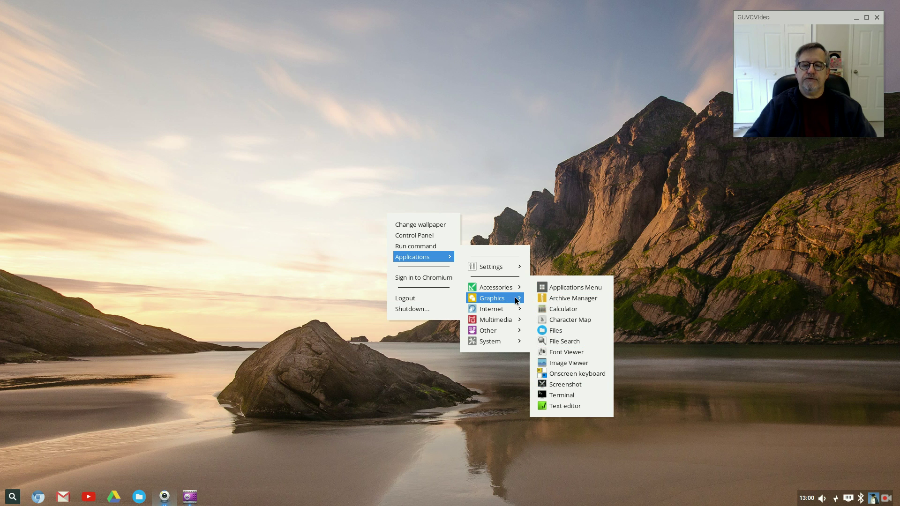
View the Graphics through System application submenus, then collapse the desktop menu
mouse_move(503, 303)
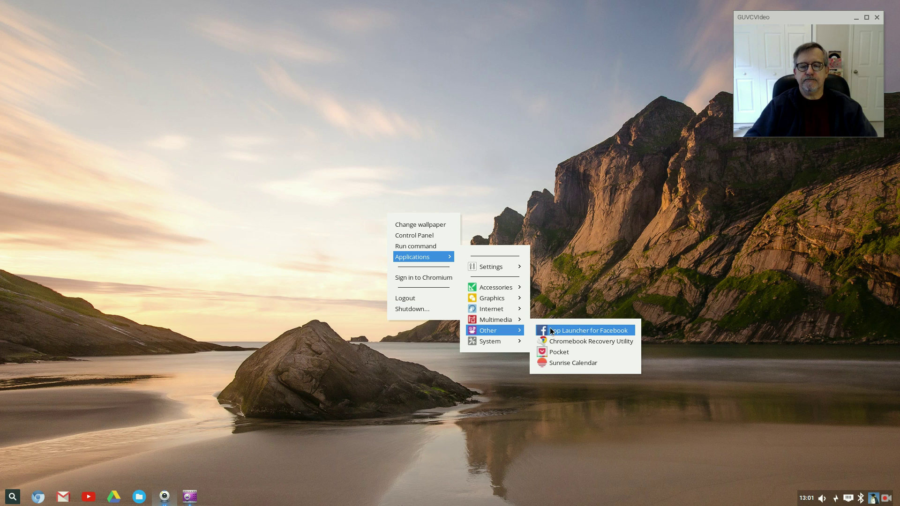
mouse_move(499, 342)
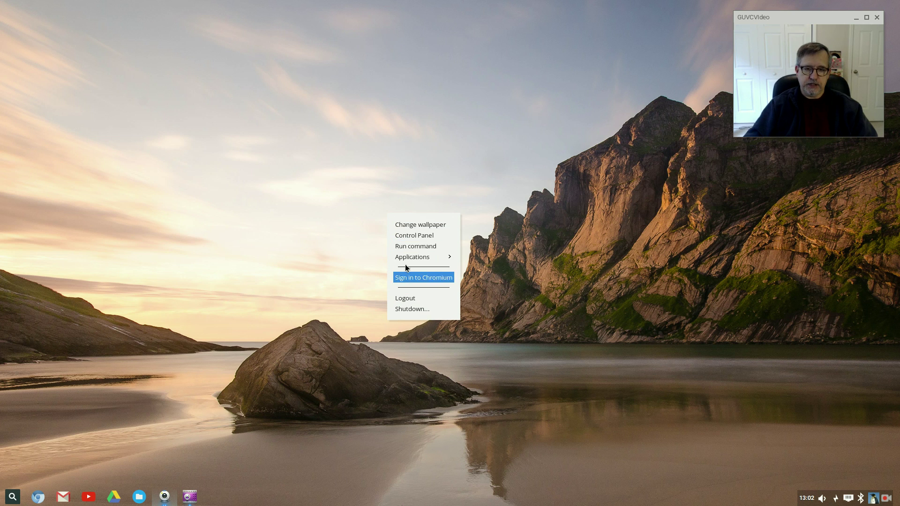
Open Control Panel, move it to the screen top, and stretch it to show every icon
click(414, 235)
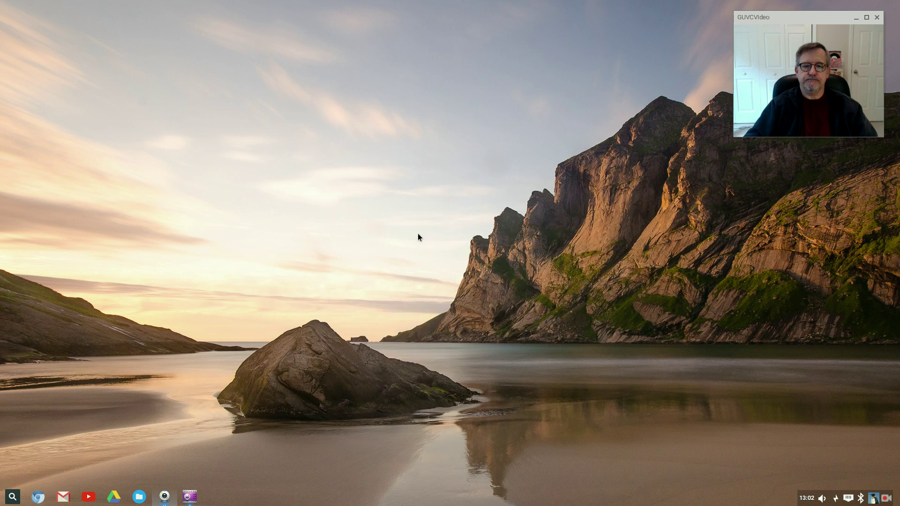
drag(465, 128, 437, 20)
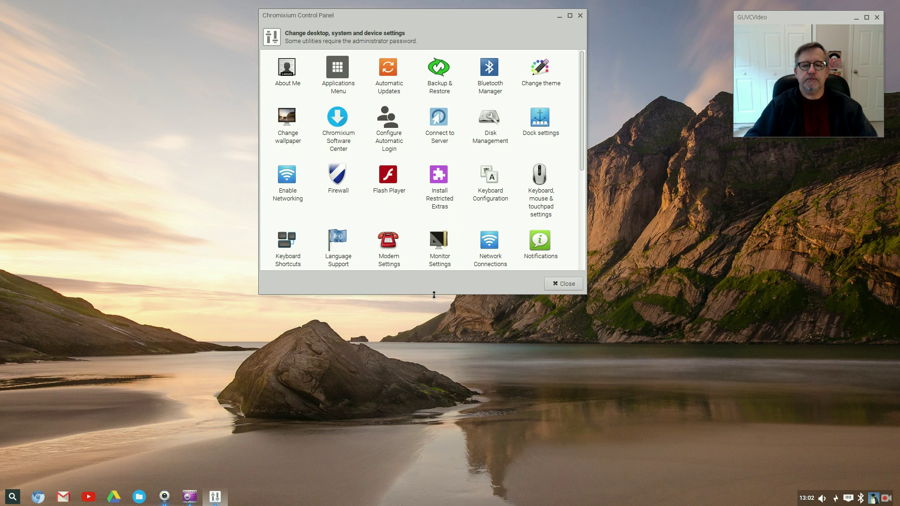
drag(433, 294, 440, 478)
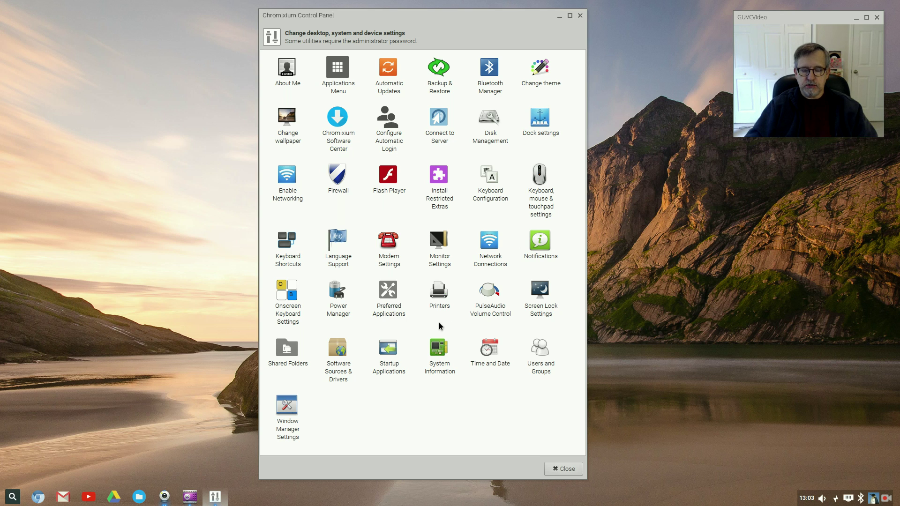
Open Window Manager Settings, reposition it, and scroll the Theme list from Clearlooks to Syscrash
click(285, 405)
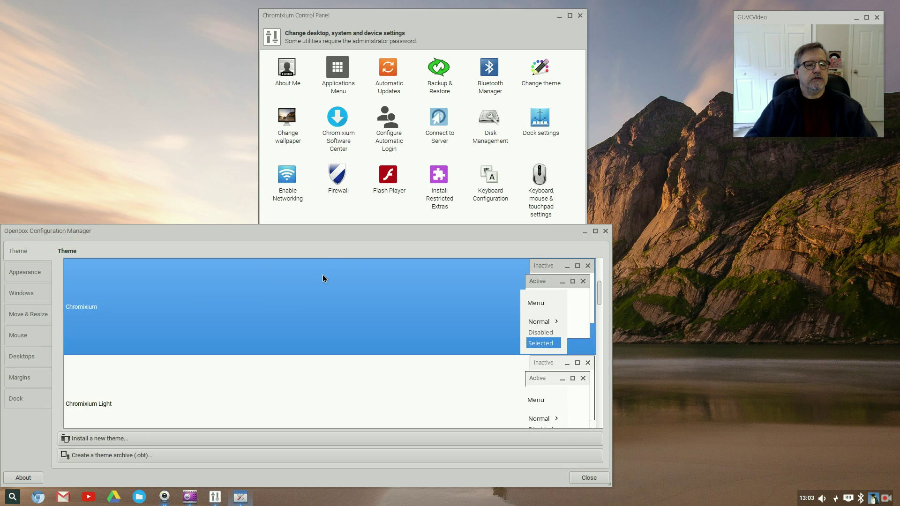
drag(367, 232, 498, 128)
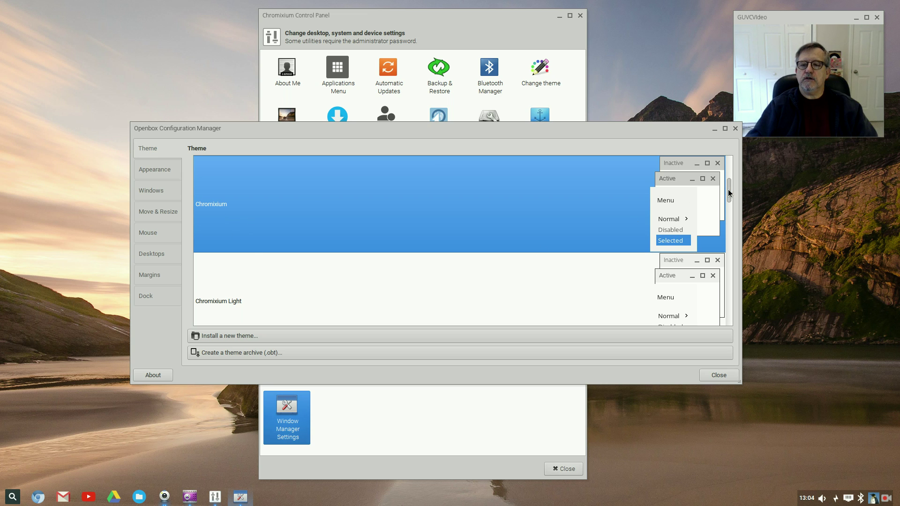
drag(730, 192, 731, 171)
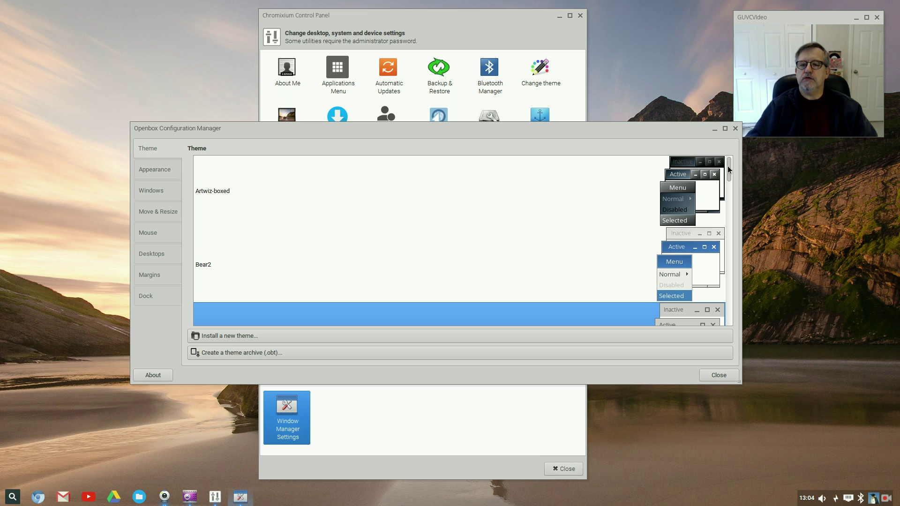
drag(730, 172, 760, 269)
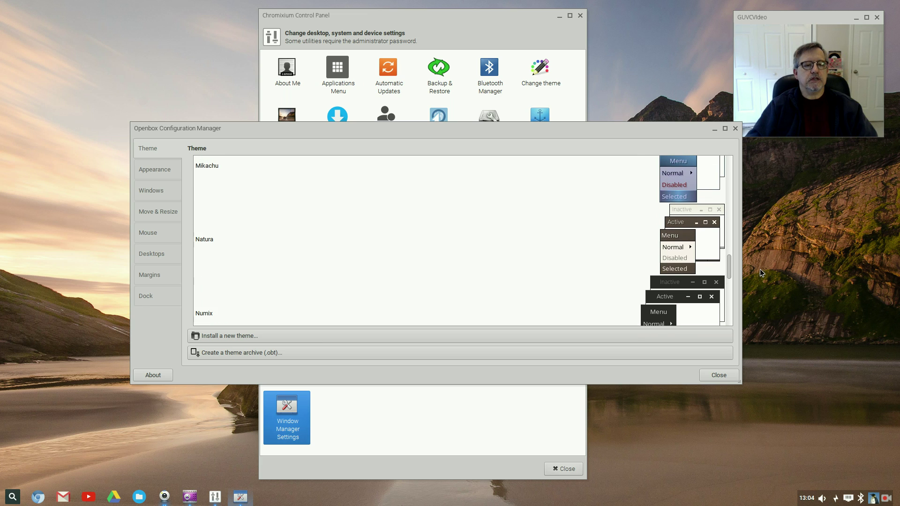
Review the Appearance, Windows, Move & Resize, Mouse, Desktops, Margins and Dock settings, then close Openbox Configuration Manager
click(158, 170)
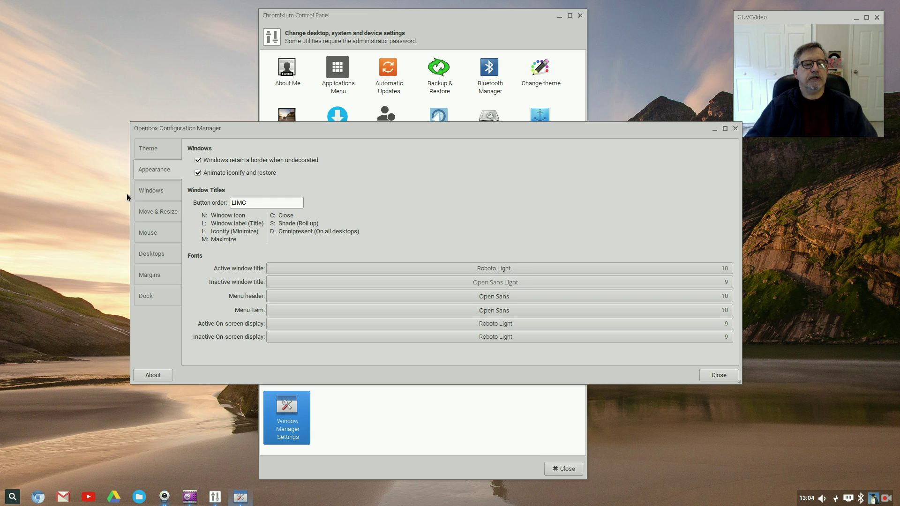
click(148, 192)
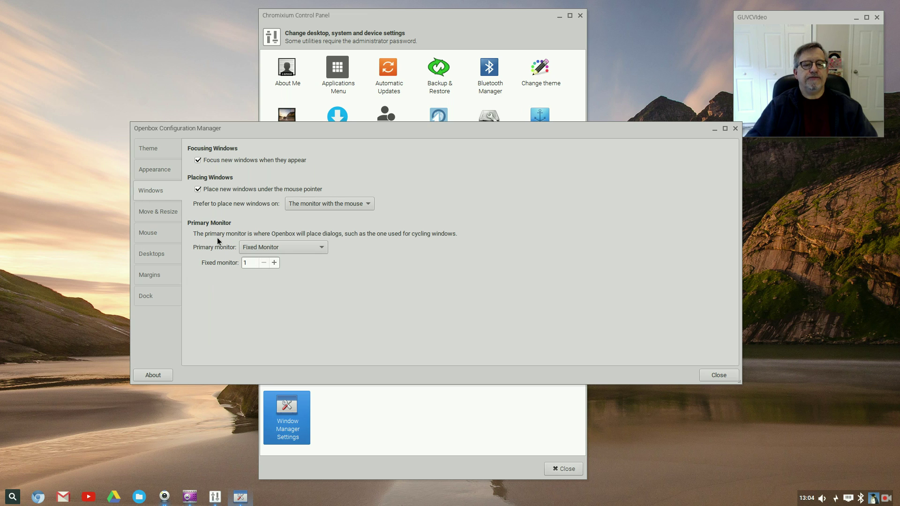
click(156, 212)
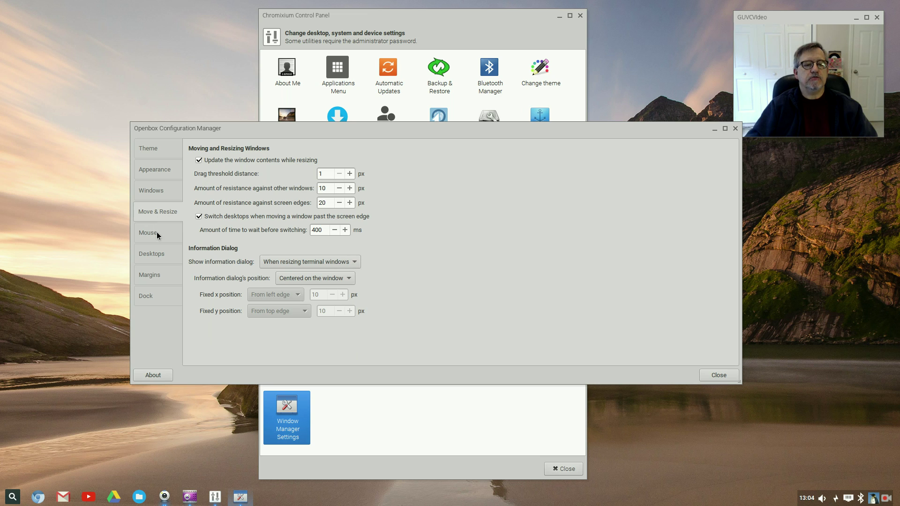
click(157, 233)
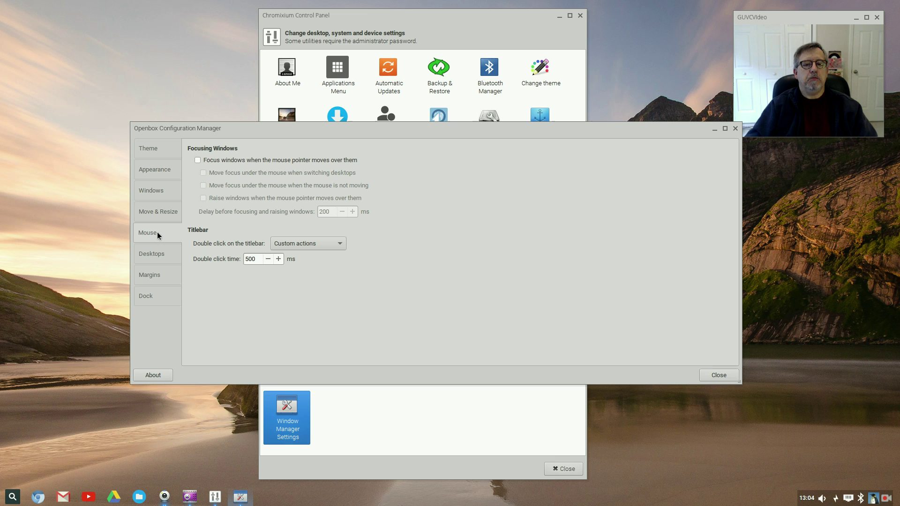
click(154, 256)
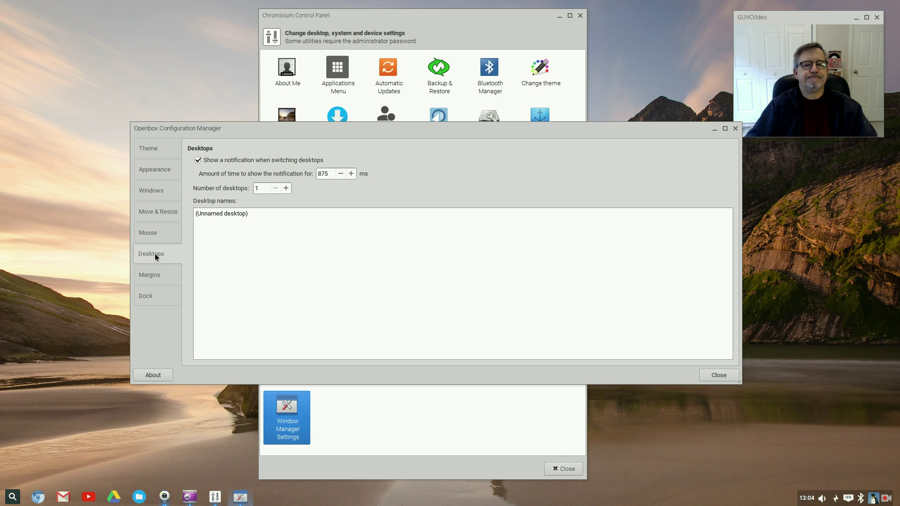
click(150, 273)
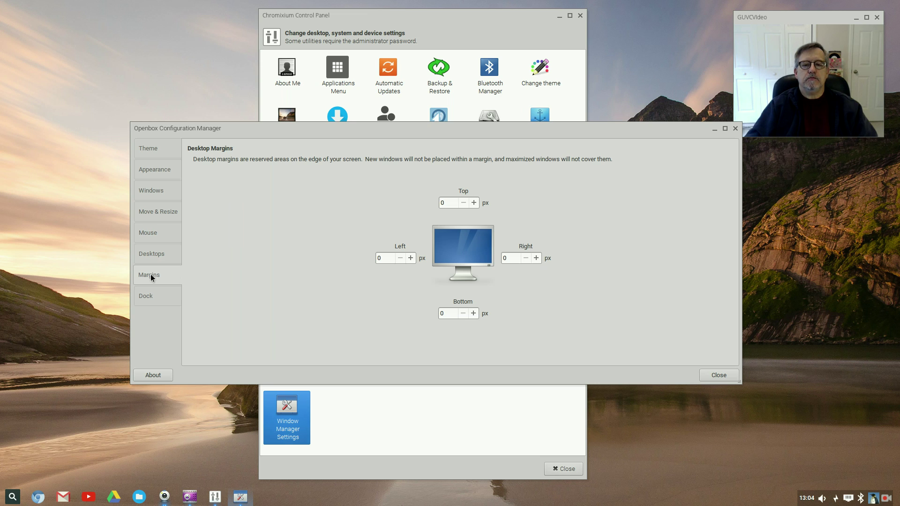
click(152, 293)
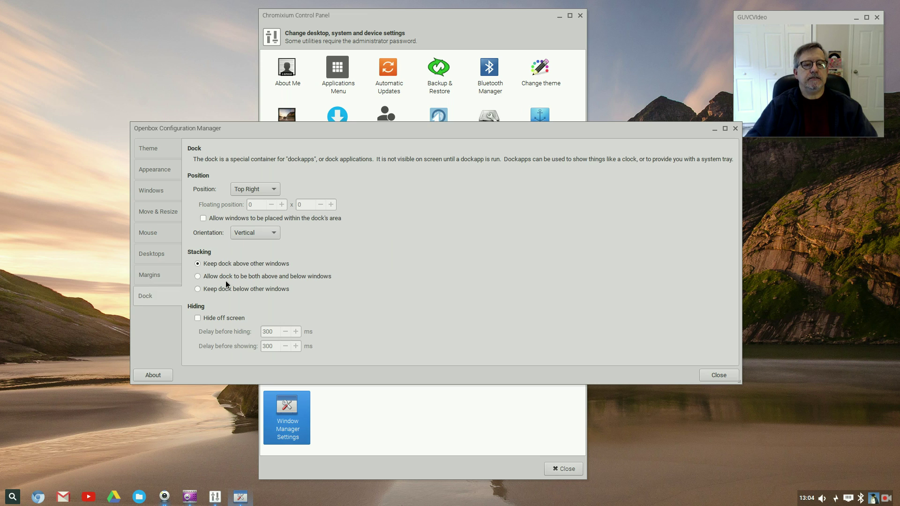
click(718, 374)
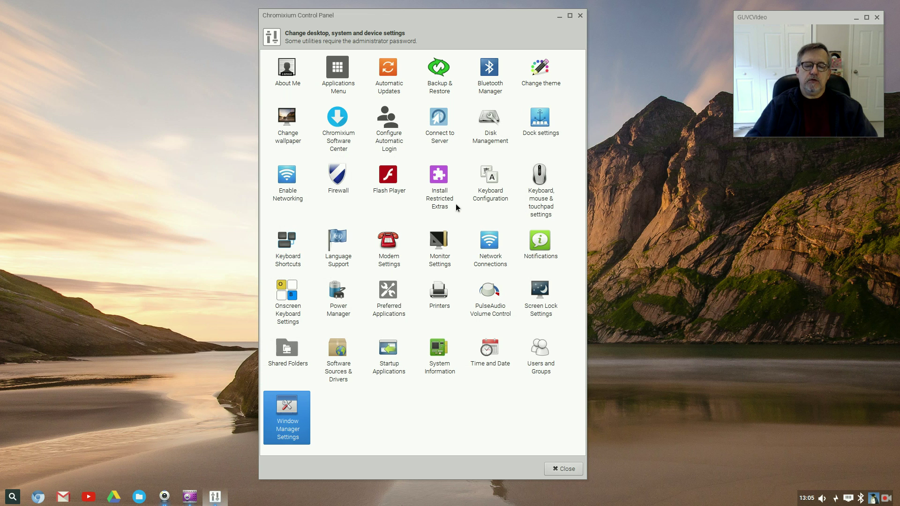
Deselect the Window Manager Settings icon and close the Chromixium Control Panel window
click(417, 420)
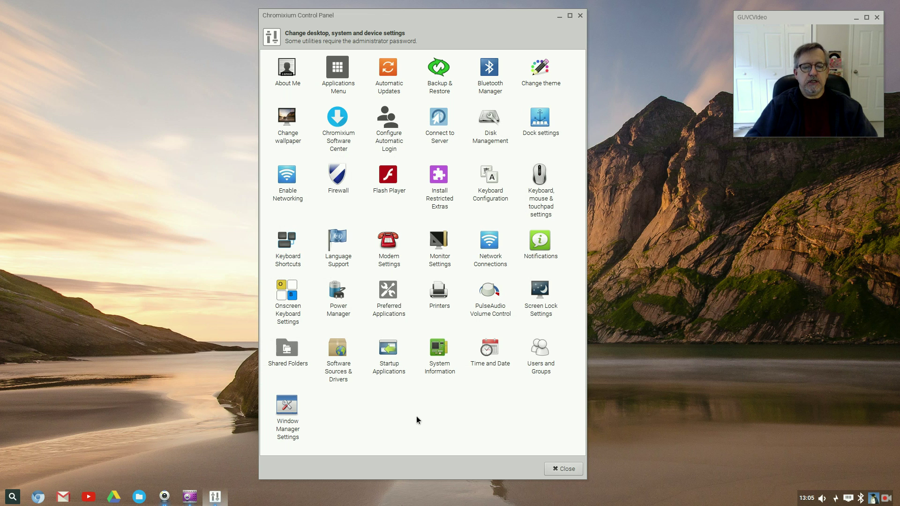
click(580, 16)
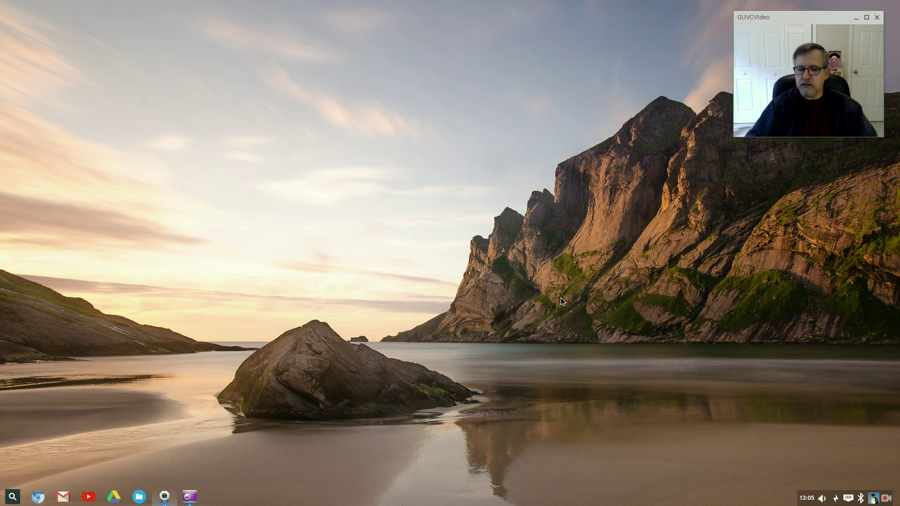